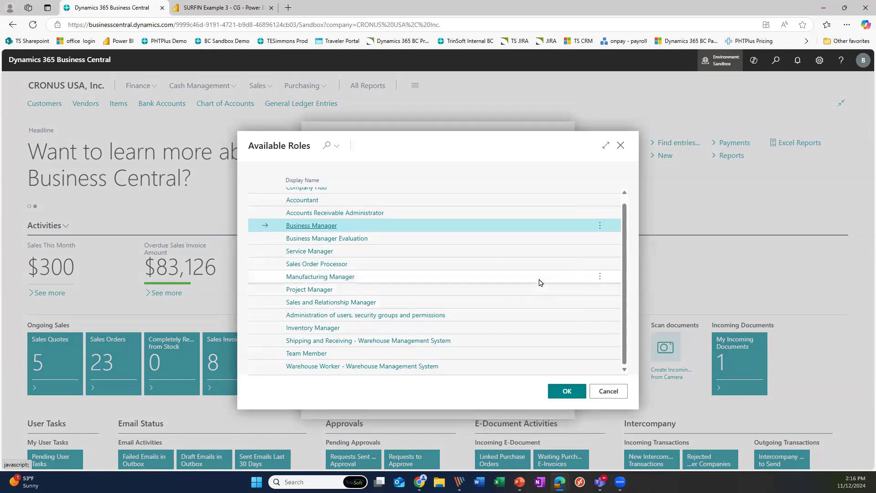
Review the available roles and the allowed companies in My Settings, and cancel out of the settings.
{"action": "scroll", "coordinate": [534, 292], "scroll_direction": "up", "scroll_amount": 1}
{"action": "left_click", "coordinate": [604, 391]}
{"action": "left_click", "coordinate": [556, 184]}
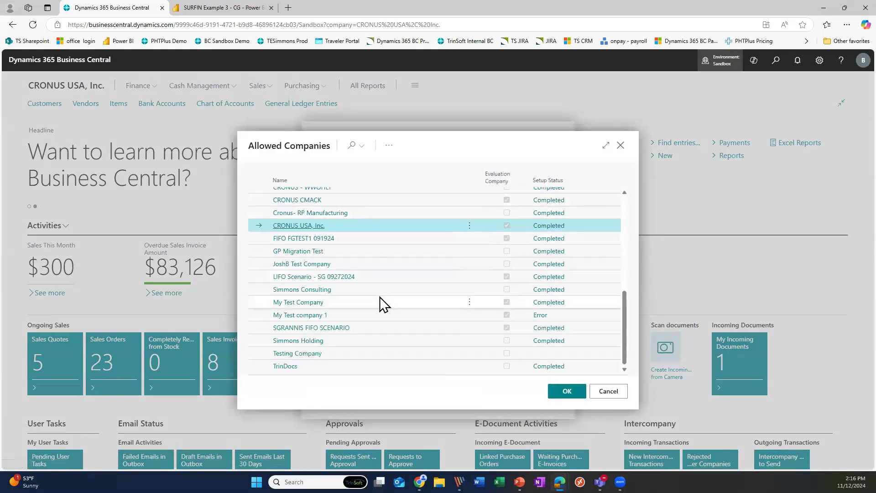
{"action": "scroll", "coordinate": [383, 297], "scroll_direction": "up", "scroll_amount": 5}
{"action": "scroll", "coordinate": [395, 298], "scroll_direction": "down", "scroll_amount": 2}
{"action": "scroll", "coordinate": [397, 301], "scroll_direction": "down", "scroll_amount": 2}
{"action": "scroll", "coordinate": [400, 302], "scroll_direction": "up", "scroll_amount": 5}
{"action": "scroll", "coordinate": [403, 305], "scroll_direction": "down", "scroll_amount": 2}
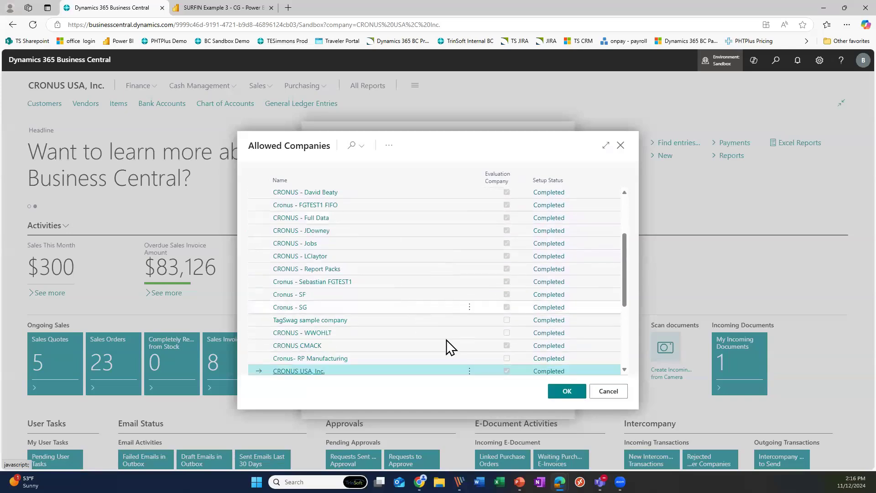
{"action": "left_click", "coordinate": [609, 390]}
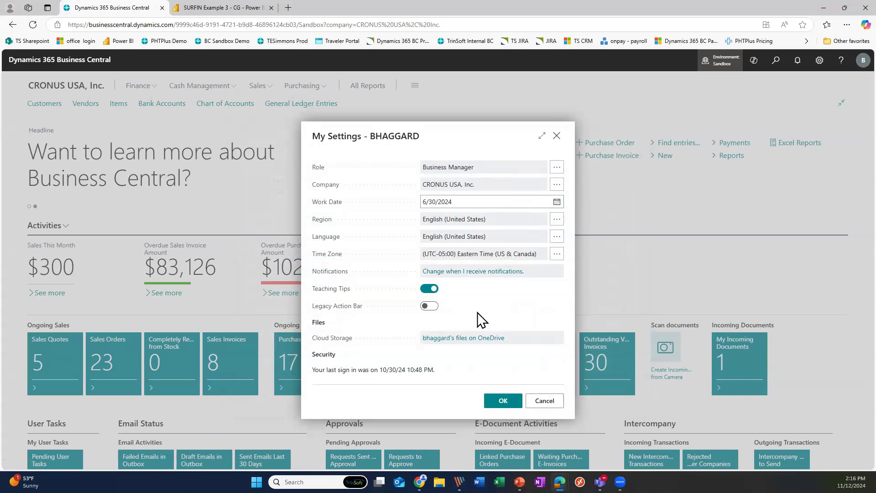
{"action": "left_click", "coordinate": [551, 403]}
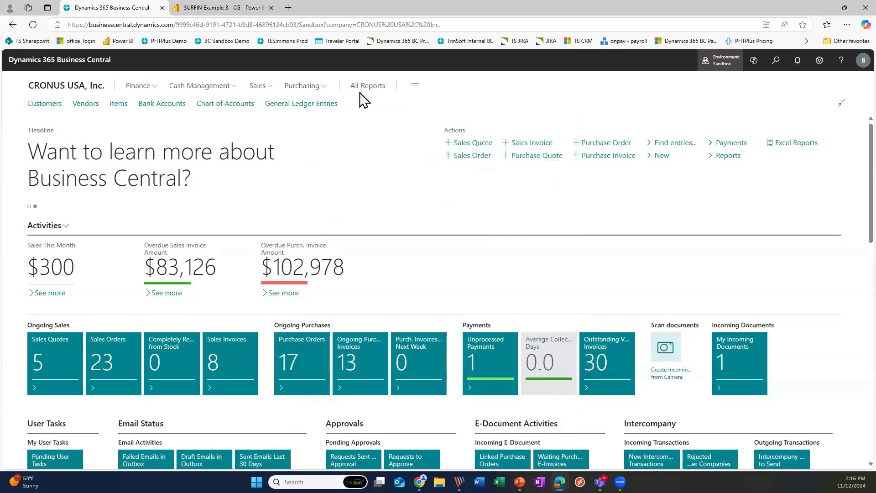
Look over the pages offered under Finance, Cash Management, Sales and Purchasing in the Business Manager navigation.
{"action": "left_click", "coordinate": [151, 86]}
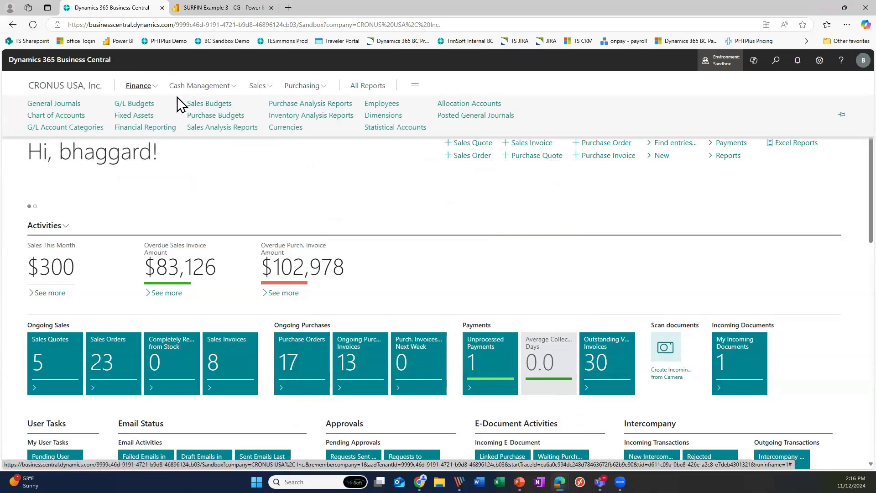
{"action": "left_click", "coordinate": [234, 87]}
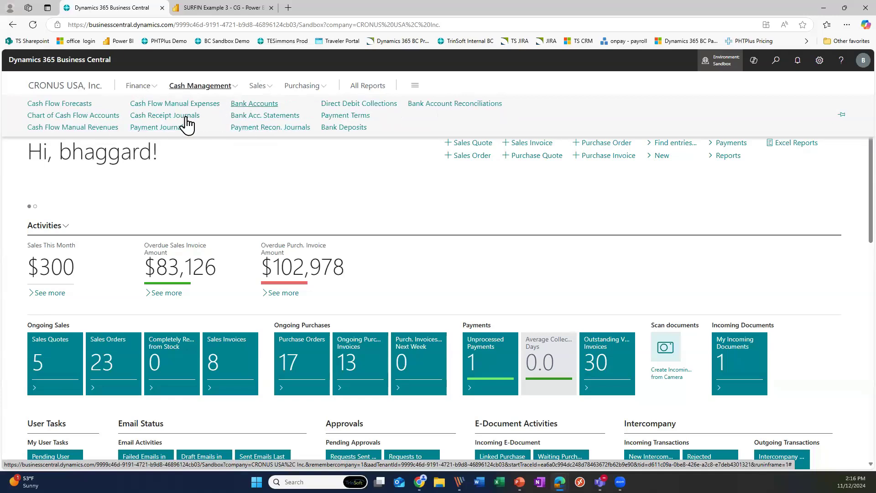
{"action": "left_click", "coordinate": [257, 86]}
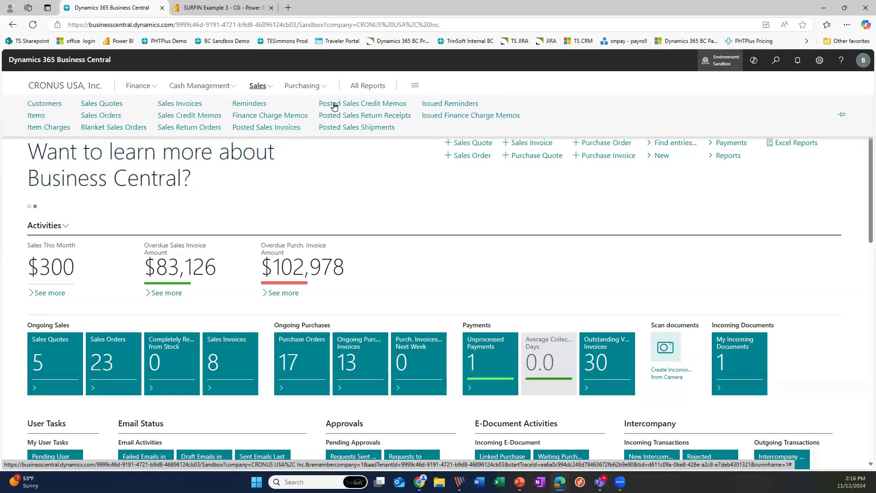
{"action": "left_click", "coordinate": [288, 83]}
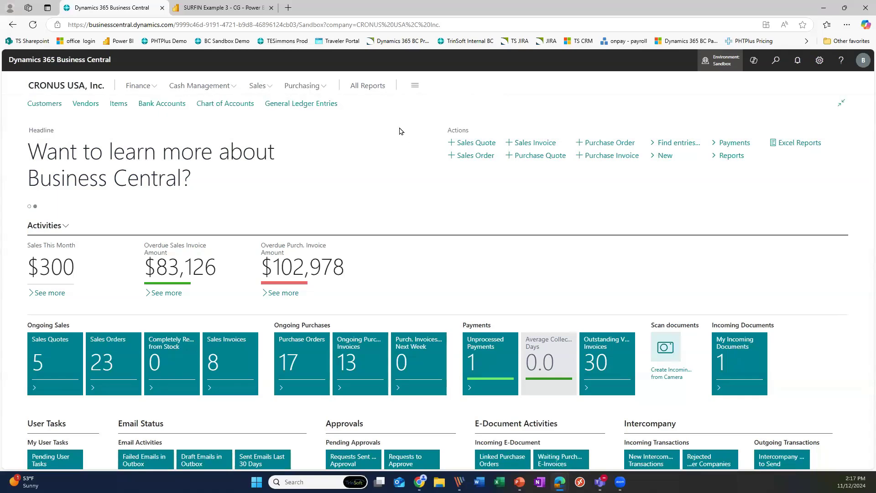
Look through the report explorer's Reports & Analysis categories, collapse them all and return to the home page.
{"action": "scroll", "coordinate": [510, 266], "scroll_direction": "down", "scroll_amount": 10}
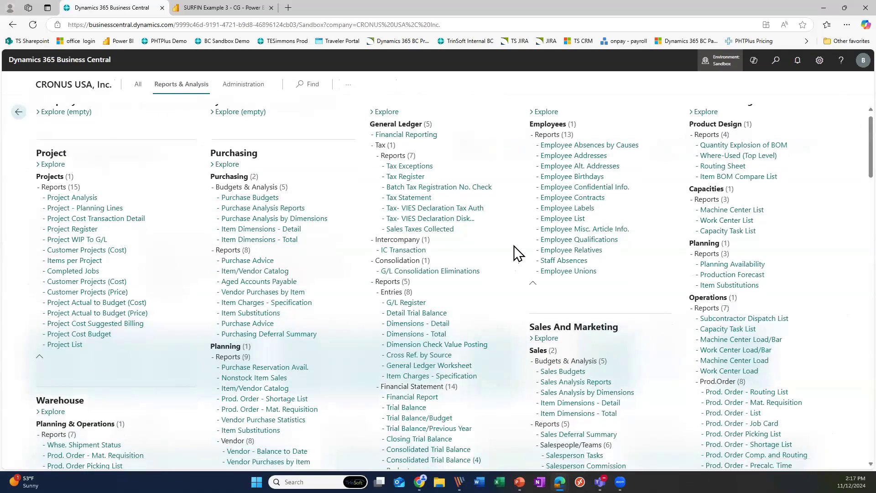
{"action": "scroll", "coordinate": [524, 241], "scroll_direction": "up", "scroll_amount": 10}
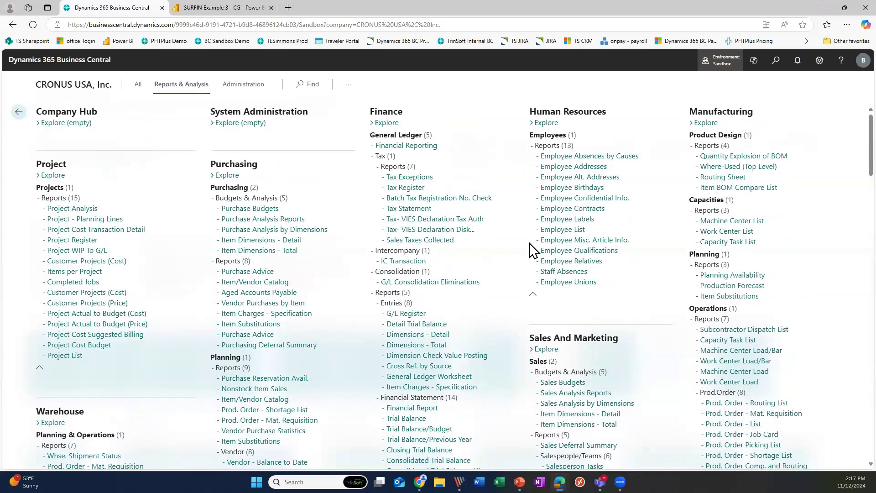
{"action": "left_click", "coordinate": [349, 87]}
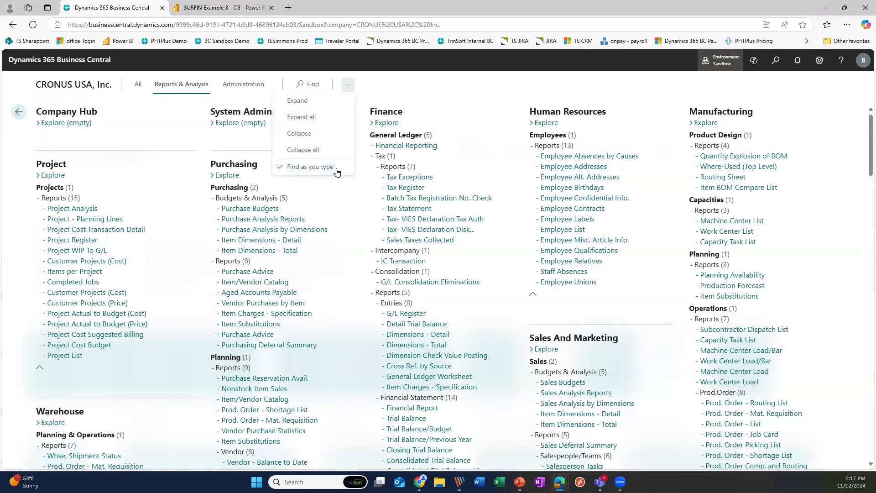
{"action": "key", "text": "Return"}
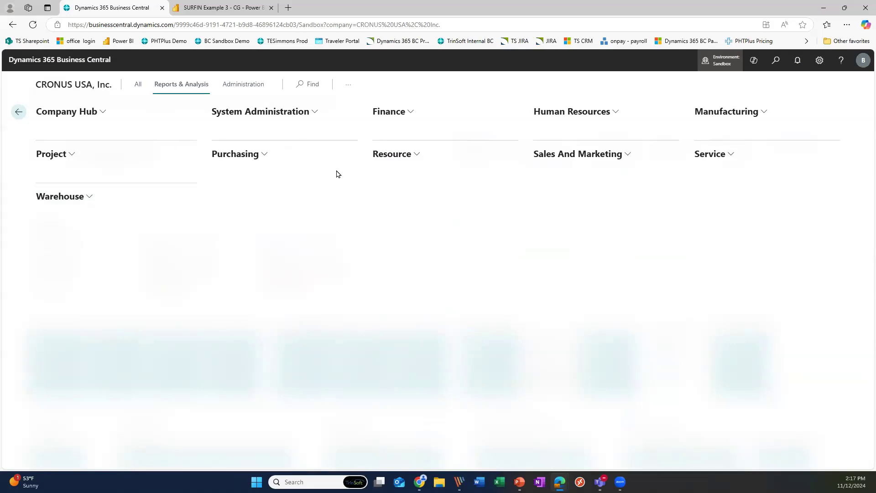
{"action": "left_click", "coordinate": [74, 89]}
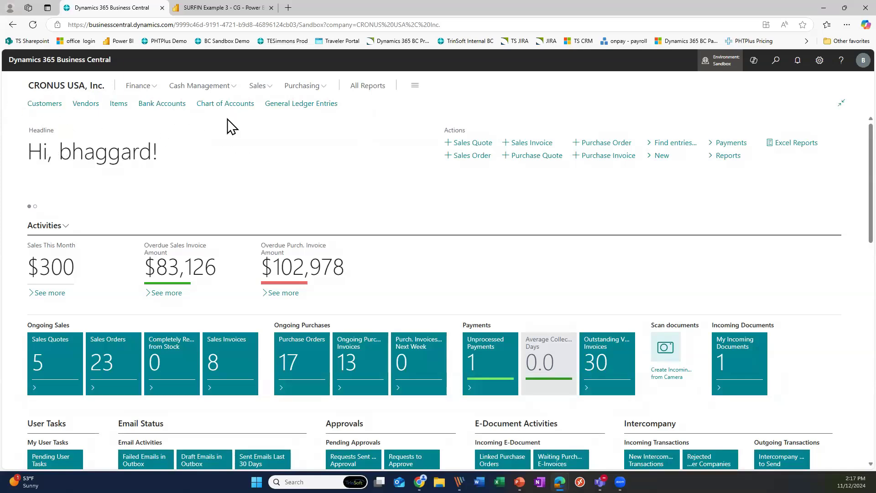
Look over the Purchasing pages and the home page actions for creating a new customer or vendor.
{"action": "left_click", "coordinate": [321, 87]}
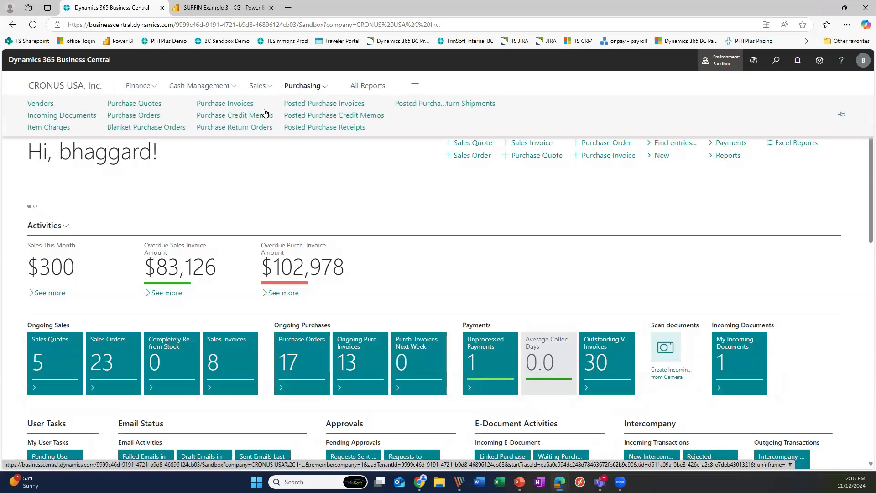
{"action": "left_click", "coordinate": [405, 182]}
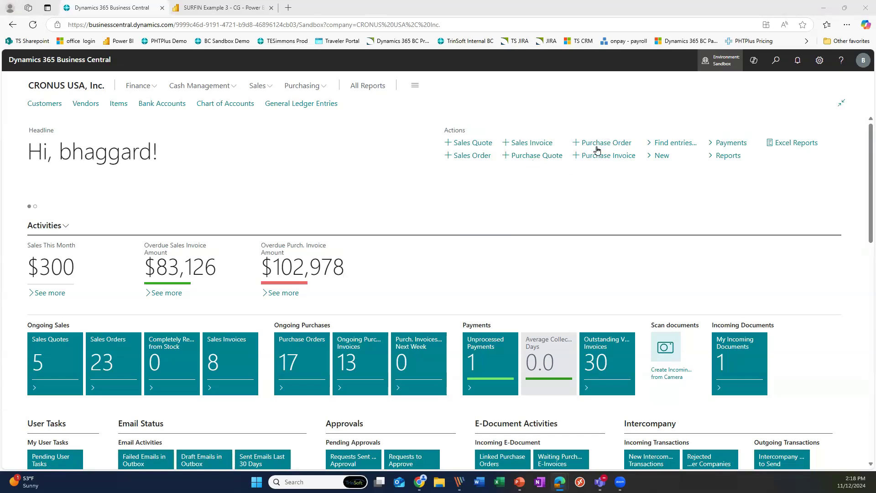
{"action": "left_click", "coordinate": [667, 157]}
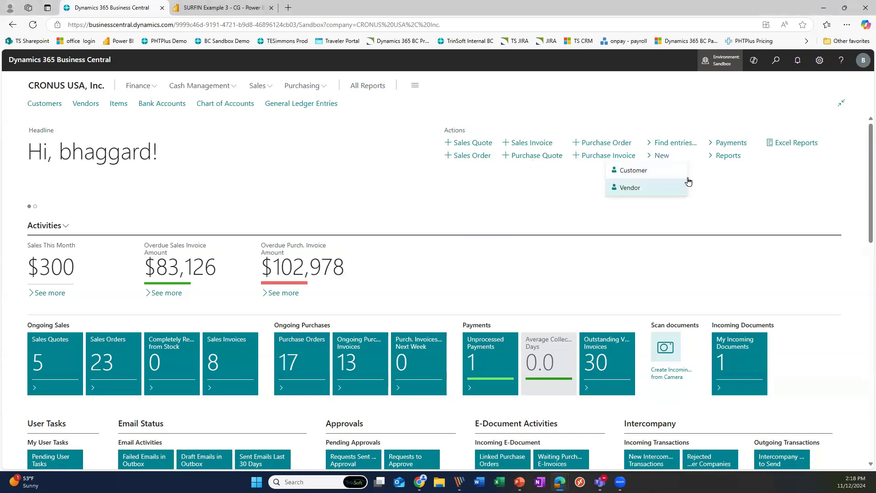
Preview the Balance Sheet report for 06/01/24 to 06/30/24 and close the preview.
{"action": "left_click", "coordinate": [730, 157]}
{"action": "mouse_move", "coordinate": [734, 170]}
{"action": "left_click", "coordinate": [809, 172]}
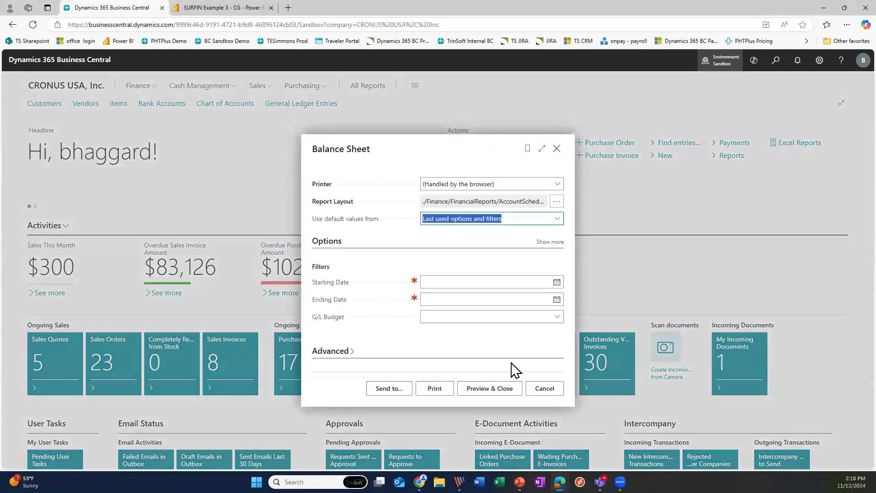
{"action": "left_click", "coordinate": [501, 391]}
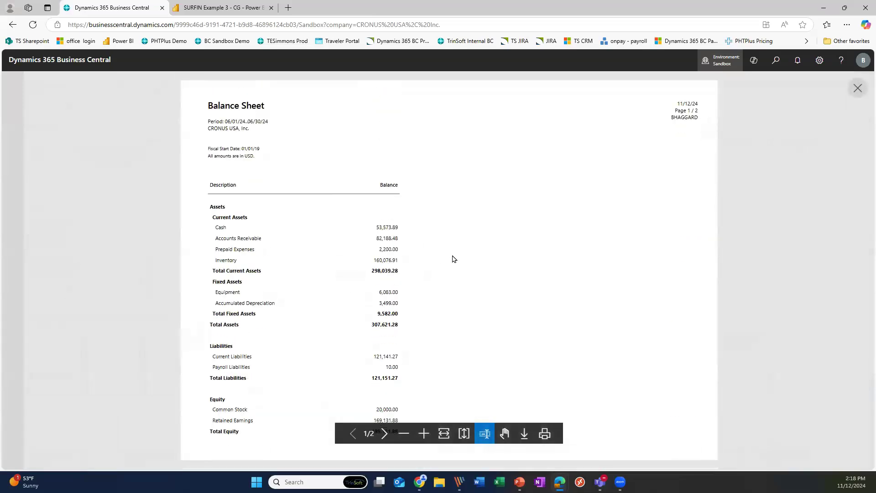
{"action": "left_click", "coordinate": [858, 88]}
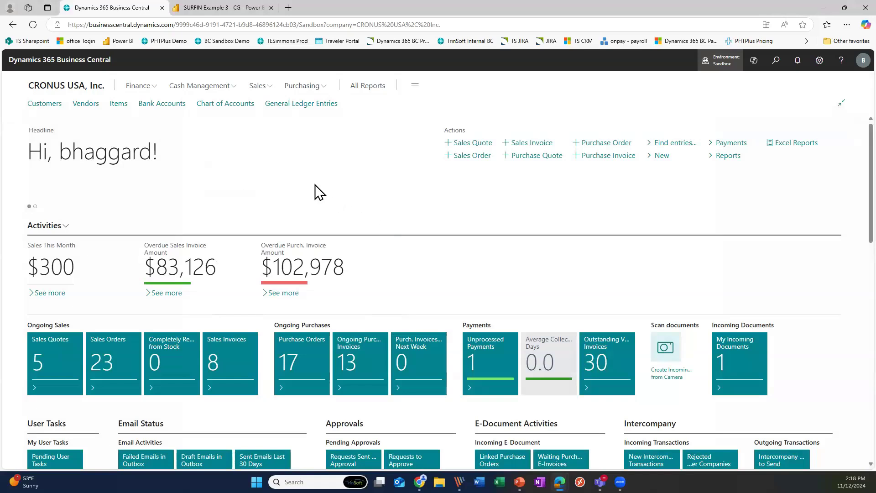
Review the home page activity tiles and open the vendor ledger entries behind Overdue Purch. Invoice Amount.
{"action": "scroll", "coordinate": [332, 155], "scroll_direction": "down", "scroll_amount": 2}
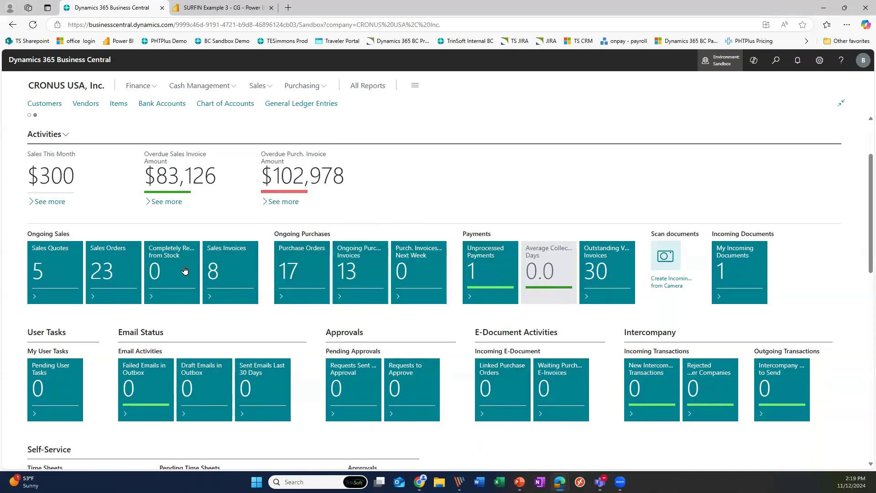
{"action": "scroll", "coordinate": [425, 326], "scroll_direction": "up", "scroll_amount": 2}
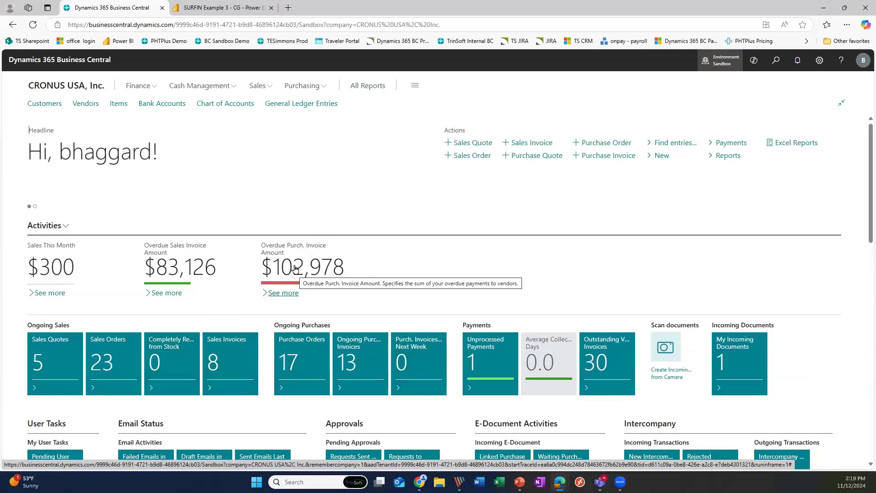
{"action": "left_click", "coordinate": [315, 277]}
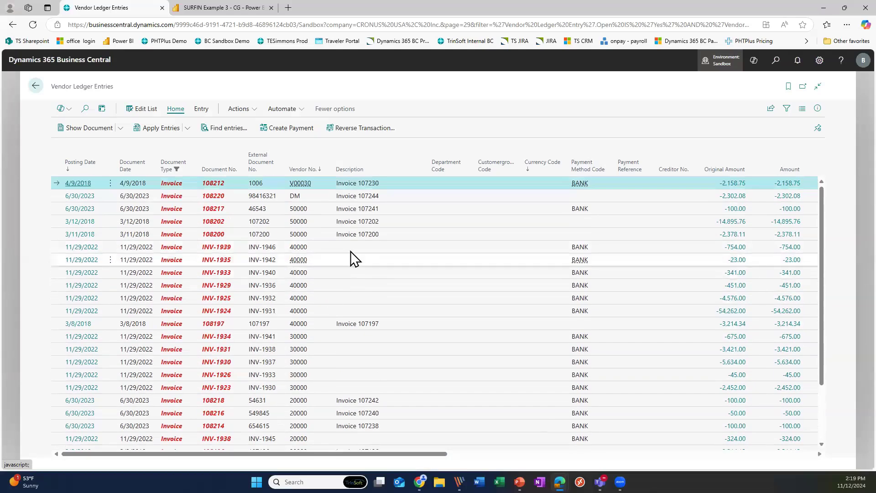
Find the entries related to the 3/12/2018 invoice with amount -14,895.76 and open its G/L entries.
{"action": "left_click", "coordinate": [237, 223]}
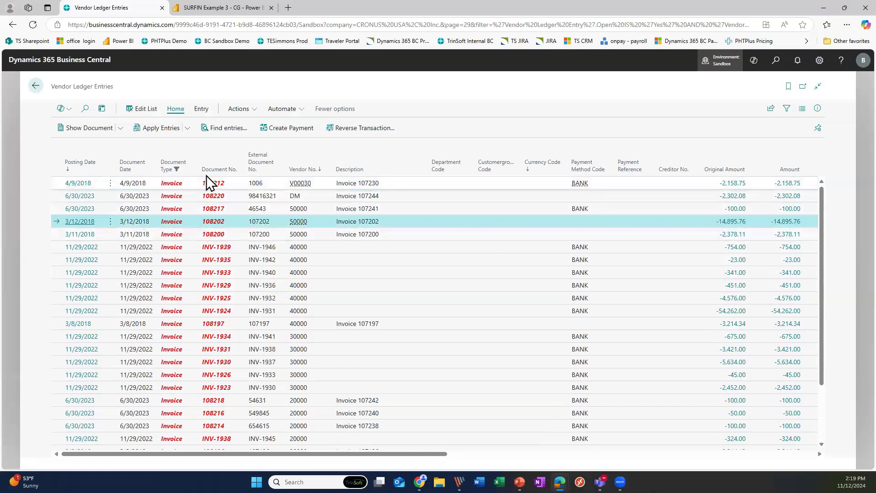
{"action": "left_click", "coordinate": [226, 129]}
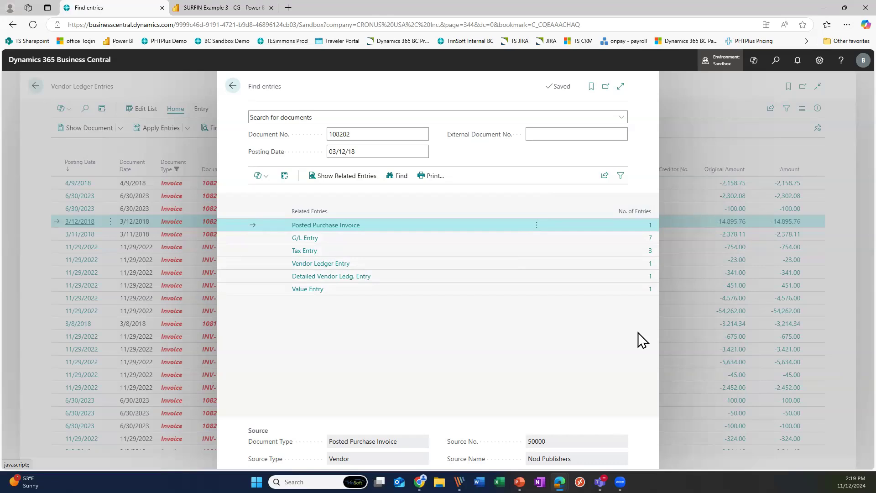
{"action": "left_click", "coordinate": [651, 238]}
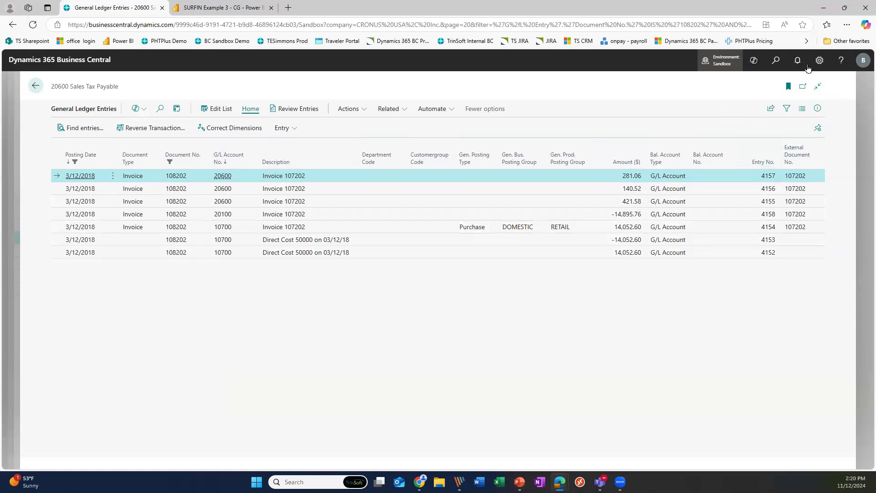
Toggle the General Ledger Entries bookmark, and open the page in a separate window that is moved aside and minimized.
{"action": "left_click", "coordinate": [788, 86]}
{"action": "left_click", "coordinate": [786, 88]}
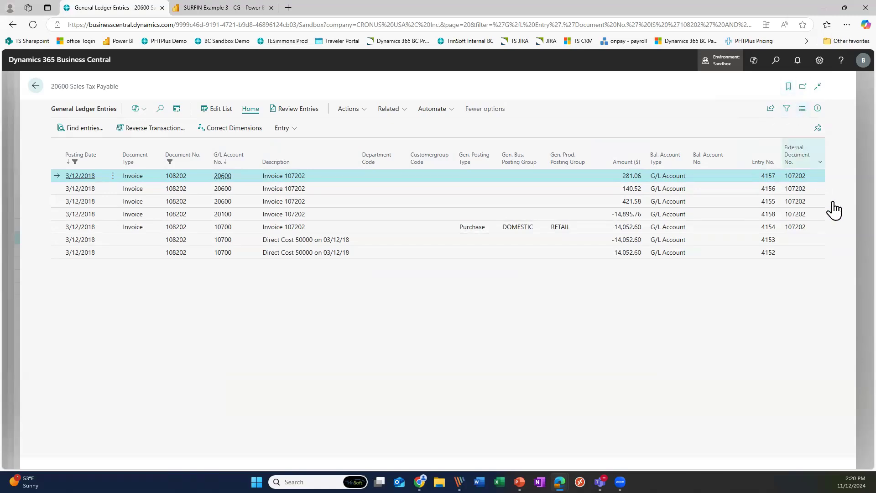
{"action": "left_click", "coordinate": [803, 87]}
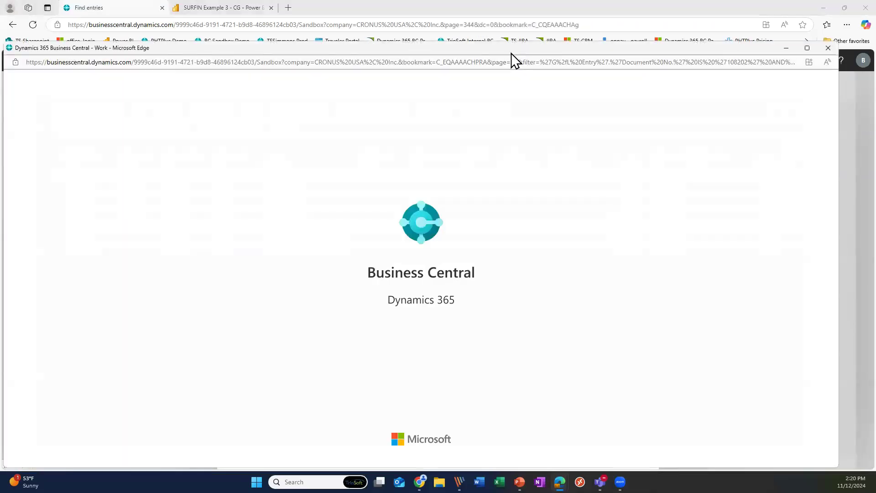
{"action": "left_click_drag", "start_coordinate": [511, 53], "coordinate": [378, 158]}
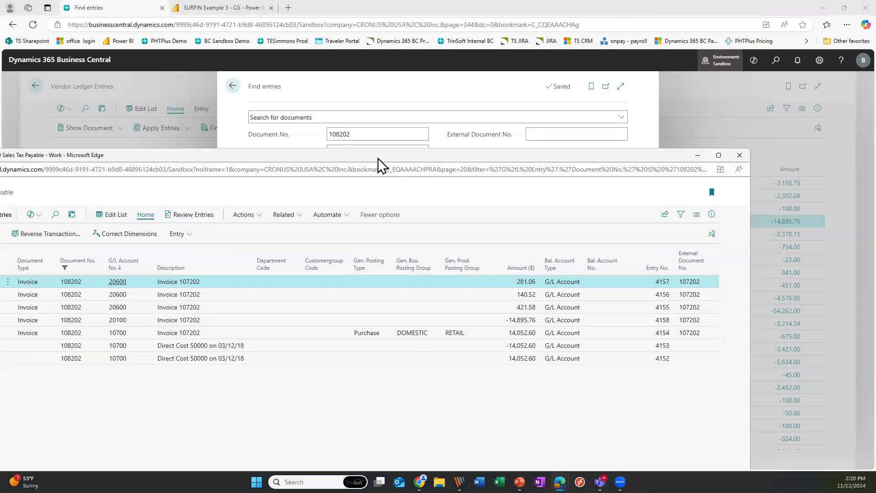
{"action": "left_click", "coordinate": [703, 155]}
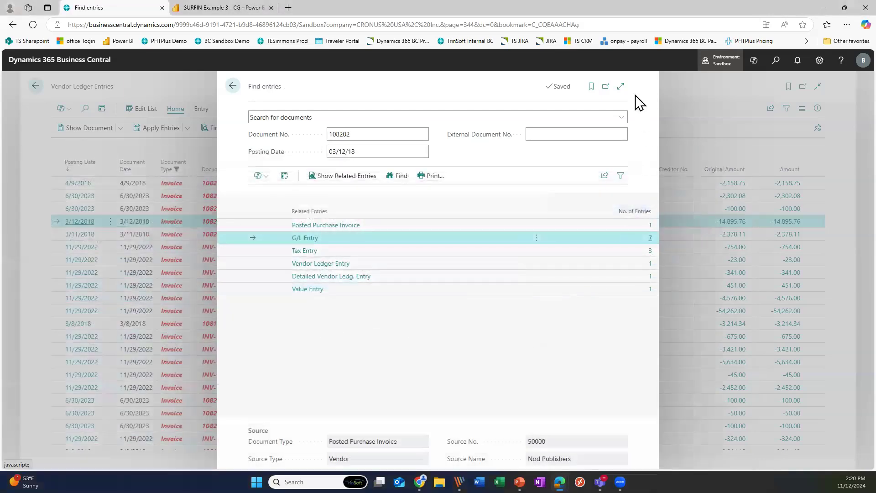
Expand the Find entries page, restore its narrow size and close it to return to Vendor Ledger Entries.
{"action": "left_click", "coordinate": [622, 86]}
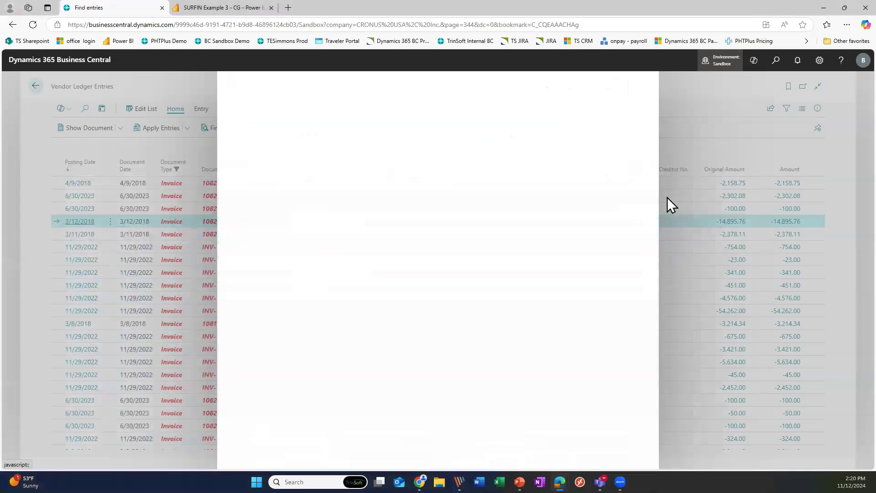
{"action": "left_click", "coordinate": [818, 87]}
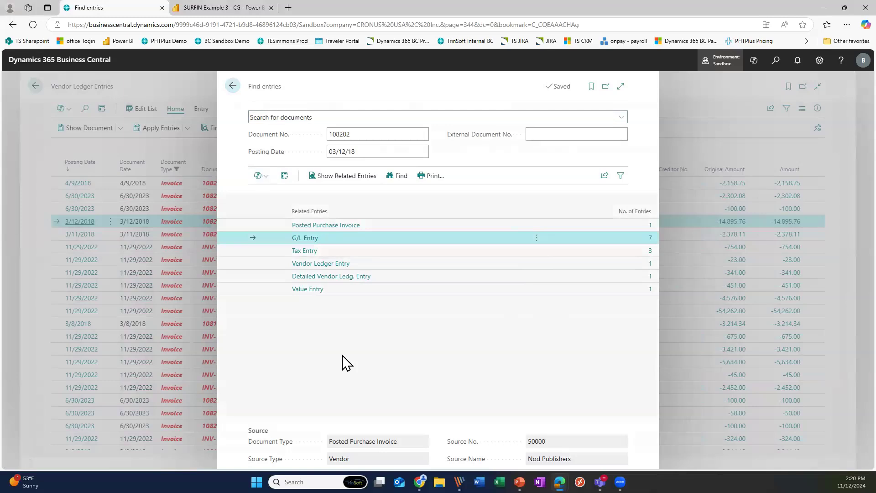
{"action": "key", "text": "Escape"}
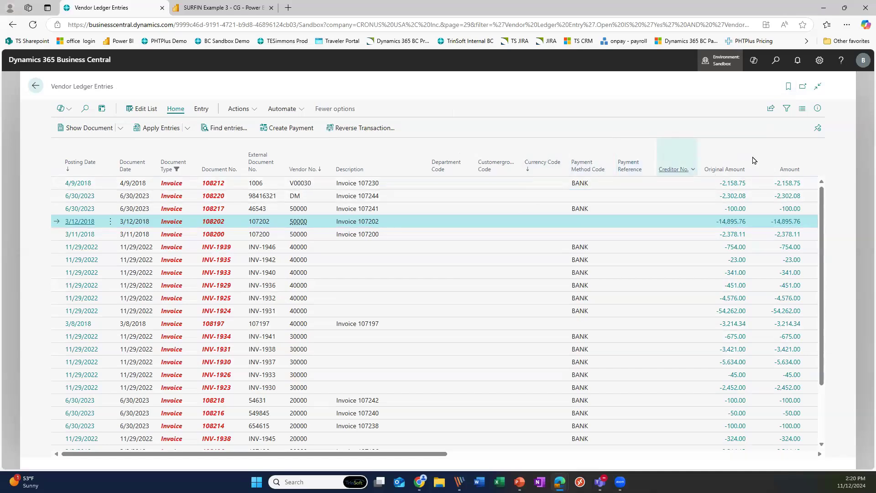
Export the Vendor Ledger Entries list to Excel and open the downloaded workbook.
{"action": "left_click", "coordinate": [770, 110]}
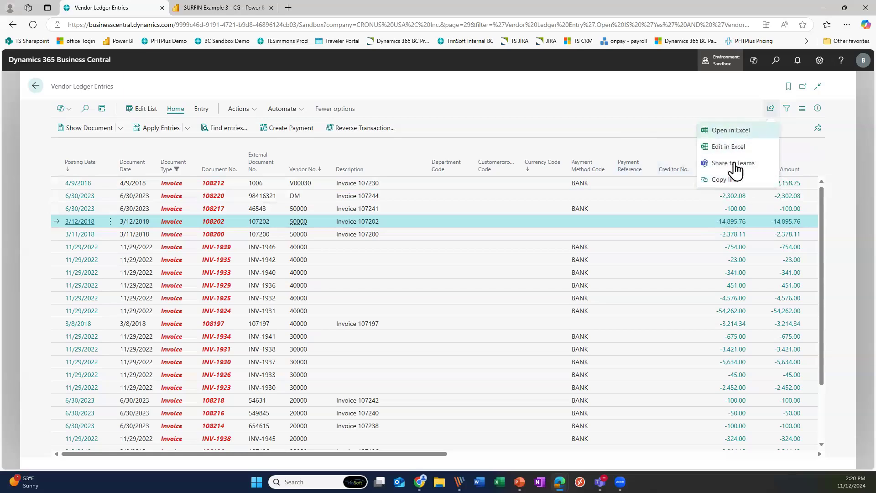
{"action": "left_click", "coordinate": [733, 130]}
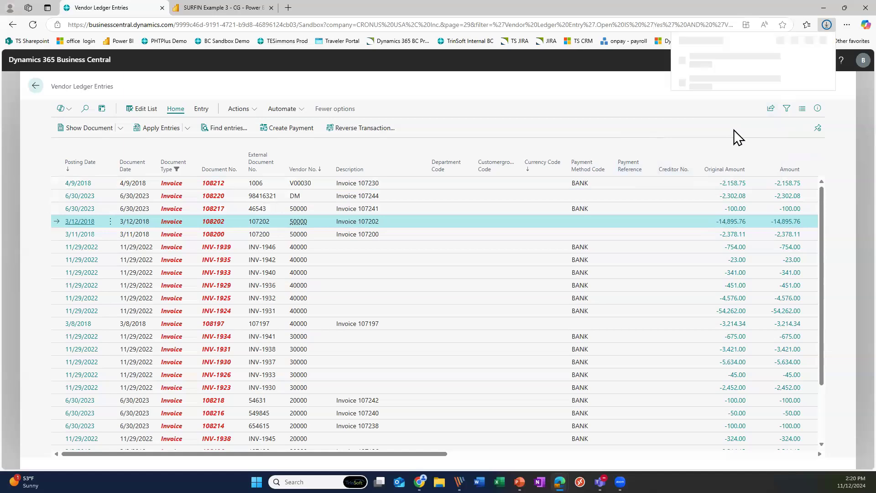
{"action": "left_click", "coordinate": [701, 69]}
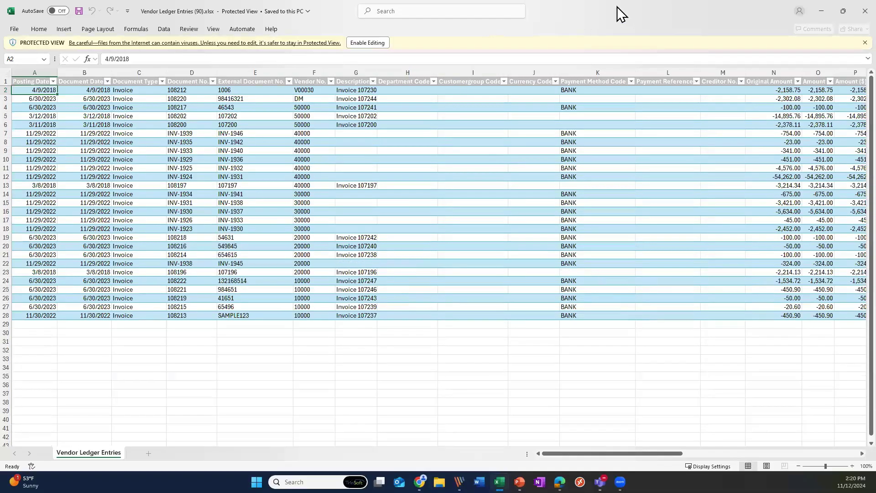
Shrink the Excel window over the browser, compare the exported invoice rows with the Vendor Ledger Entries list, and close the workbook.
{"action": "double_click", "coordinate": [606, 10]}
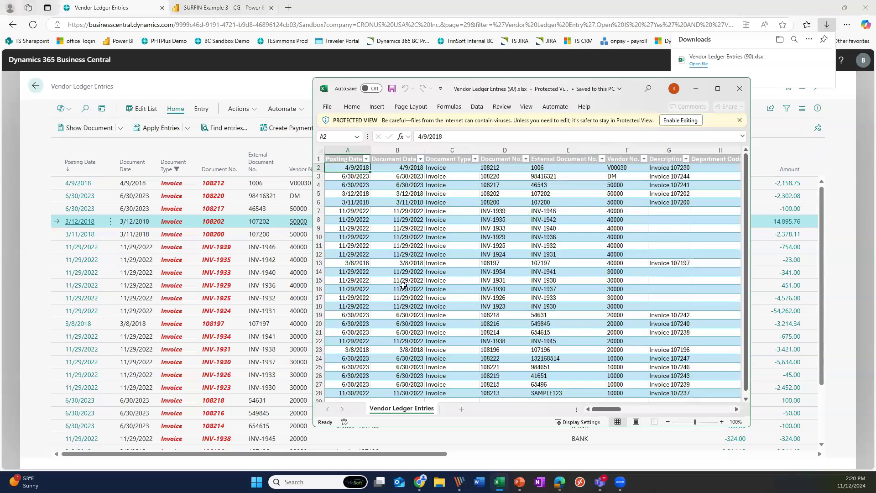
{"action": "left_click", "coordinate": [401, 193]}
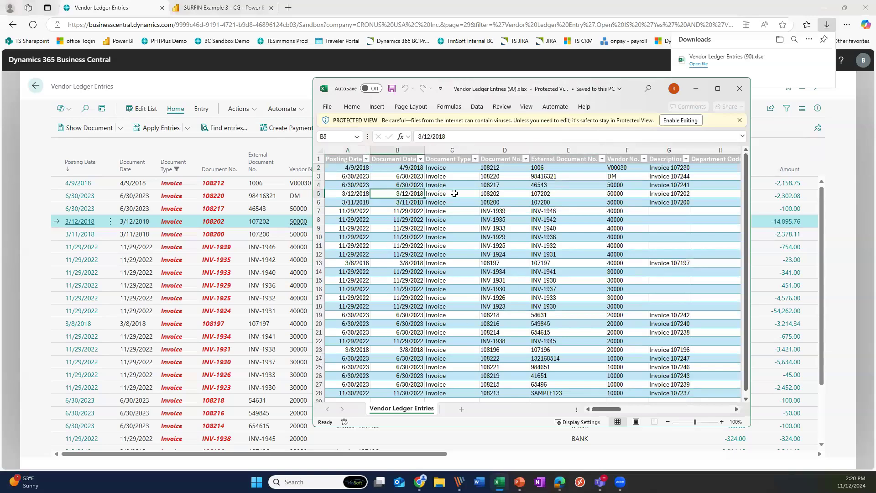
{"action": "left_click", "coordinate": [461, 193]}
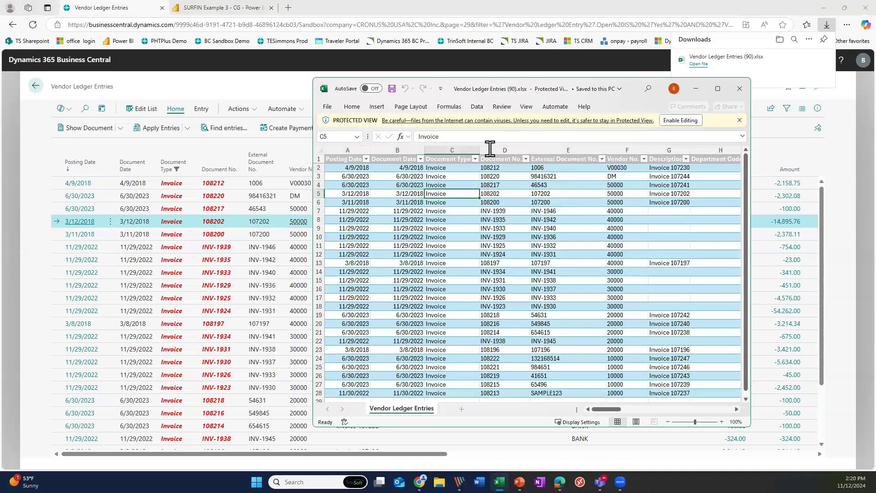
{"action": "left_click", "coordinate": [500, 176]}
{"action": "left_click", "coordinate": [499, 220]}
{"action": "left_click", "coordinate": [502, 262]}
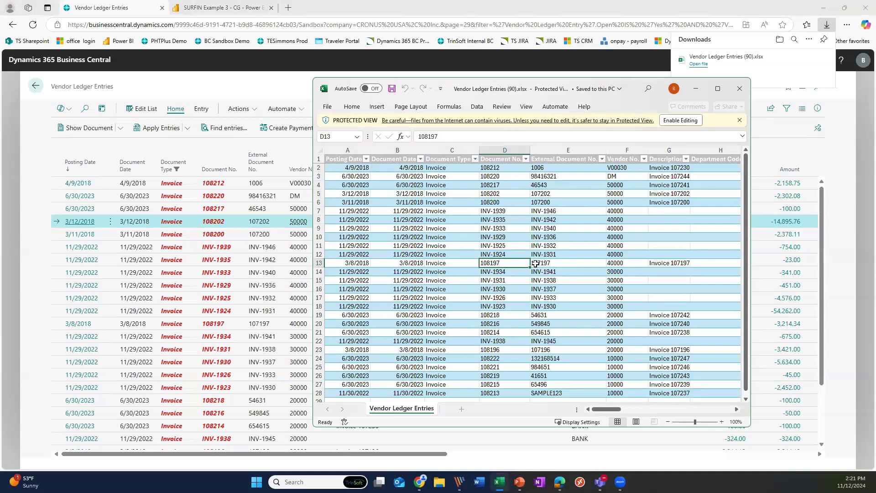
{"action": "left_click", "coordinate": [445, 245]}
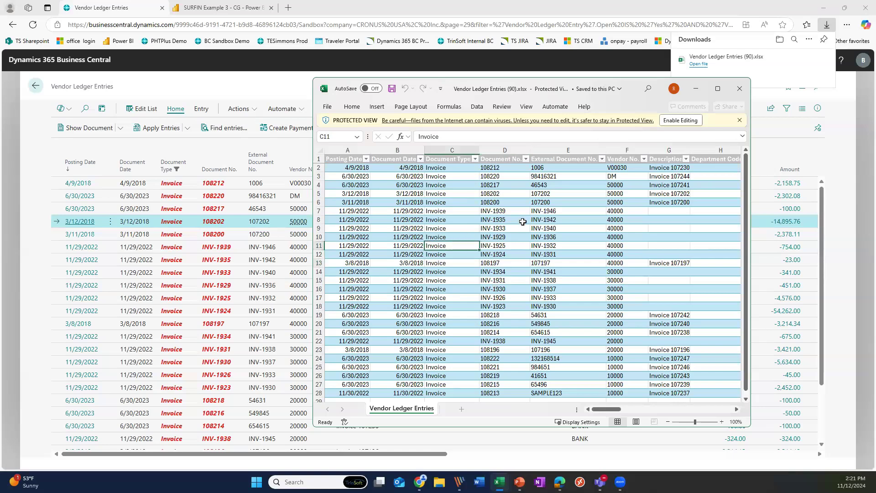
{"action": "left_click", "coordinate": [739, 89]}
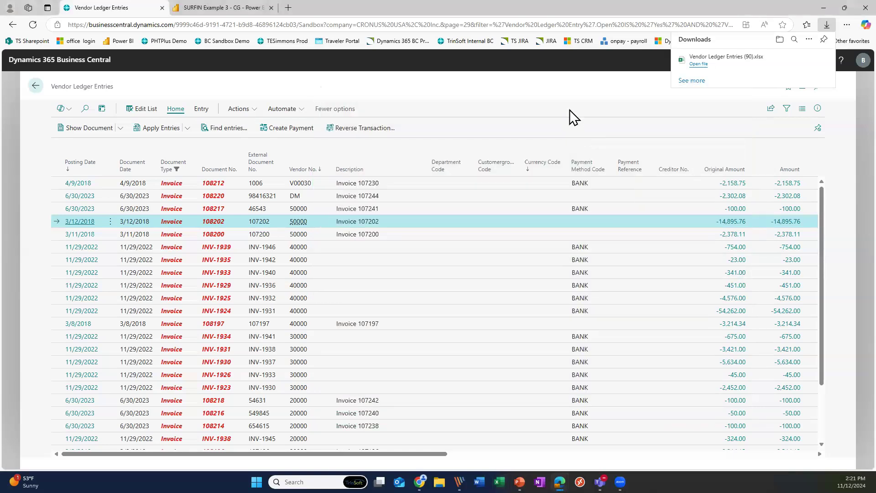
Look at the sharing options for Vendor Ledger Entries, dismiss them and return to the home page.
{"action": "left_click", "coordinate": [771, 108]}
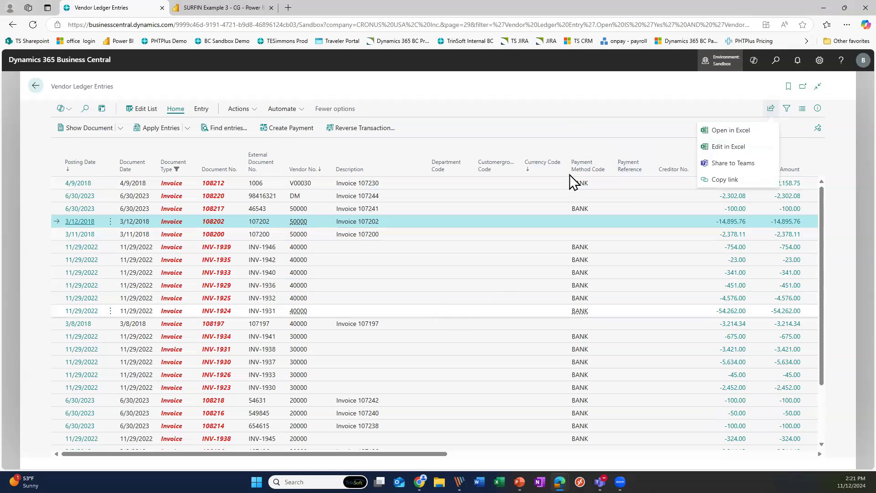
{"action": "left_click", "coordinate": [464, 110]}
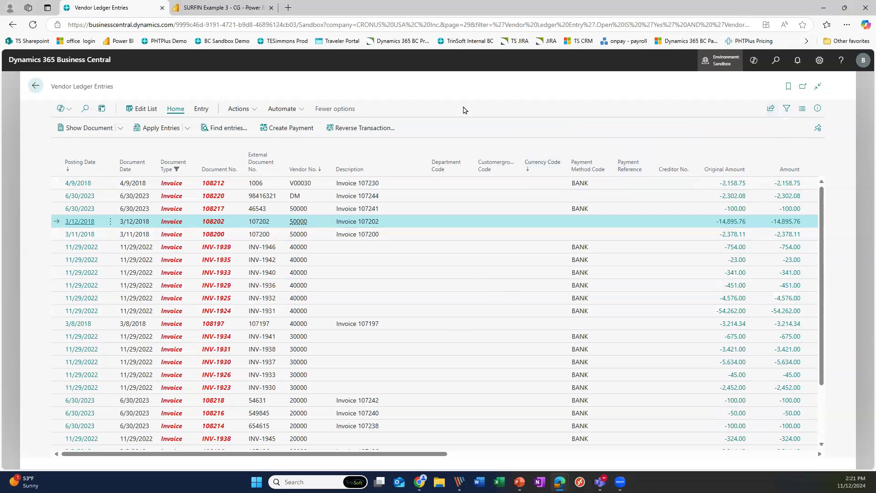
{"action": "left_click", "coordinate": [36, 87]}
Examine the home page's Insights section, including the Business Performance chart, Favorite Accounts, Company Hub and My Job Queue.
{"action": "scroll", "coordinate": [474, 264], "scroll_direction": "down", "scroll_amount": 10}
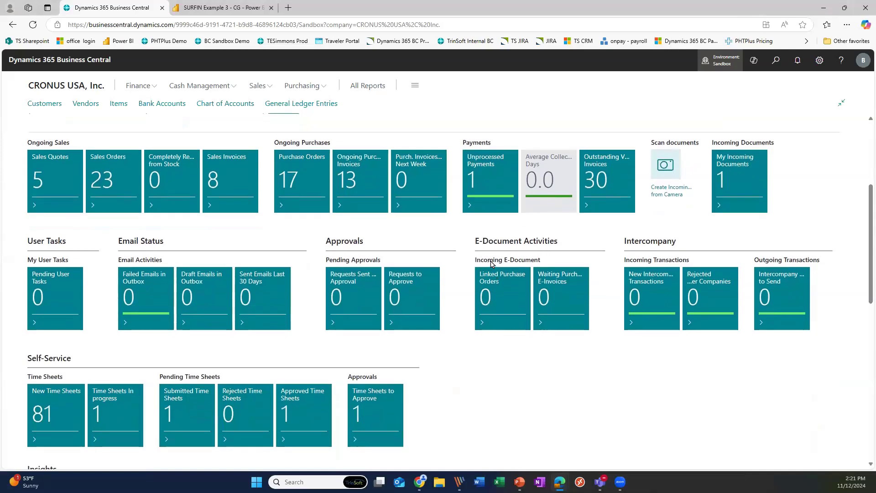
{"action": "scroll", "coordinate": [497, 260], "scroll_direction": "down", "scroll_amount": 2}
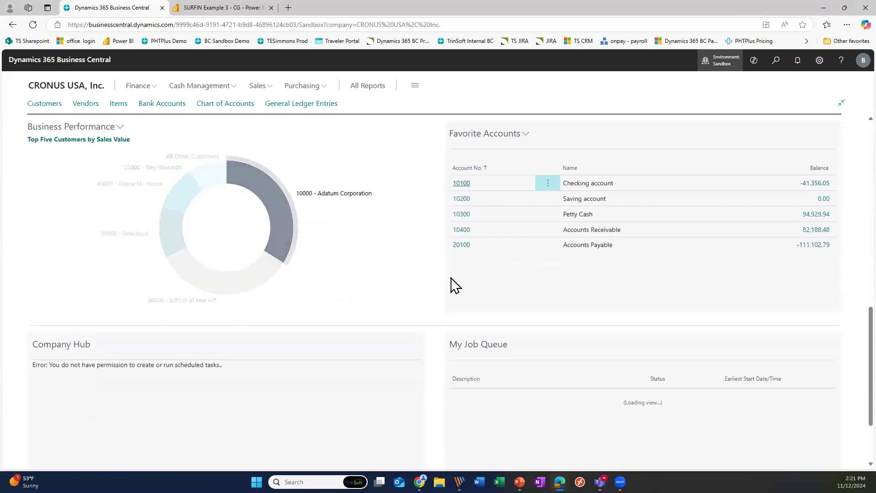
{"action": "scroll", "coordinate": [611, 382], "scroll_direction": "down", "scroll_amount": 2}
{"action": "scroll", "coordinate": [501, 311], "scroll_direction": "up", "scroll_amount": 3}
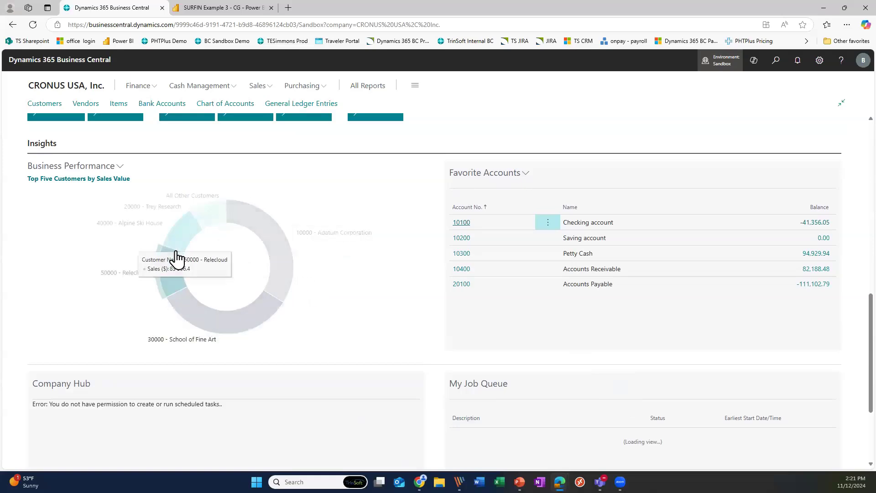
{"action": "mouse_move", "coordinate": [180, 246]}
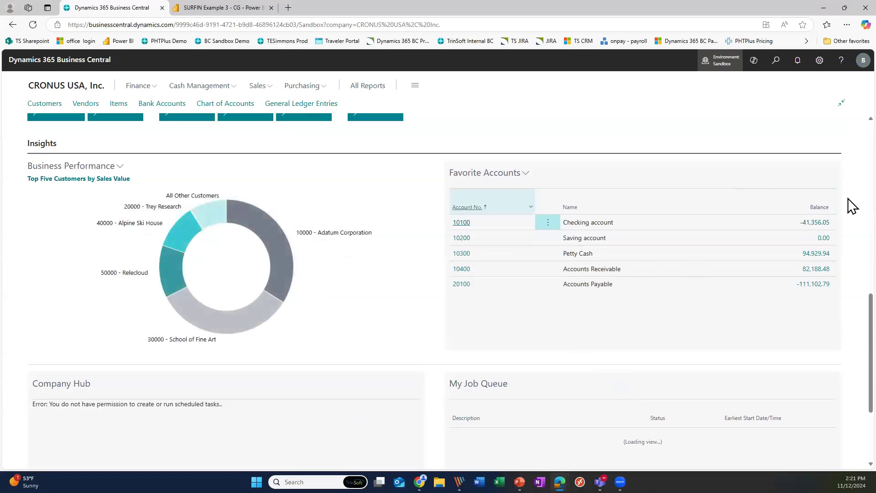
{"action": "scroll", "coordinate": [579, 306], "scroll_direction": "down", "scroll_amount": 3}
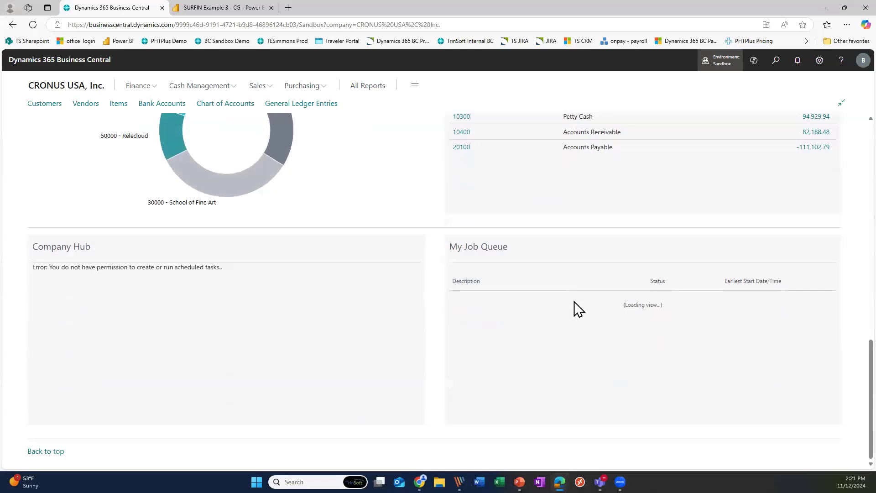
Personalize the home page to show the hidden Trial Balance part and hide the Company Hub part.
{"action": "left_click", "coordinate": [819, 64]}
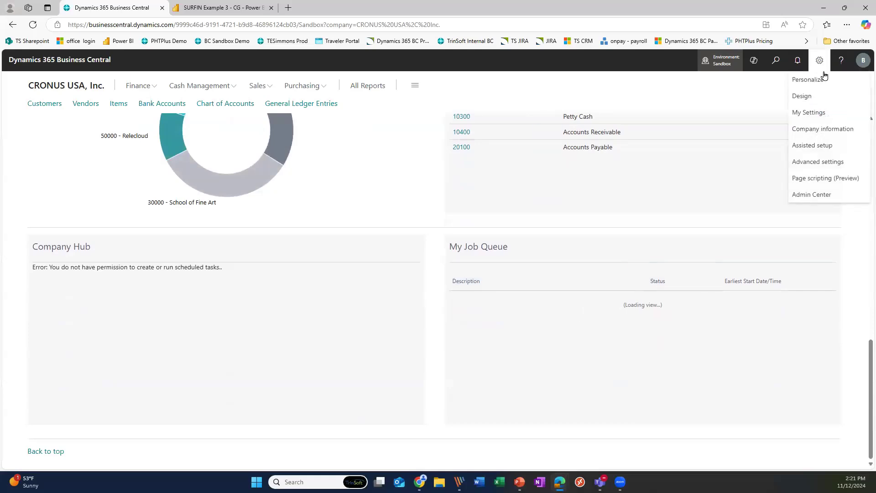
{"action": "key", "text": "Escape"}
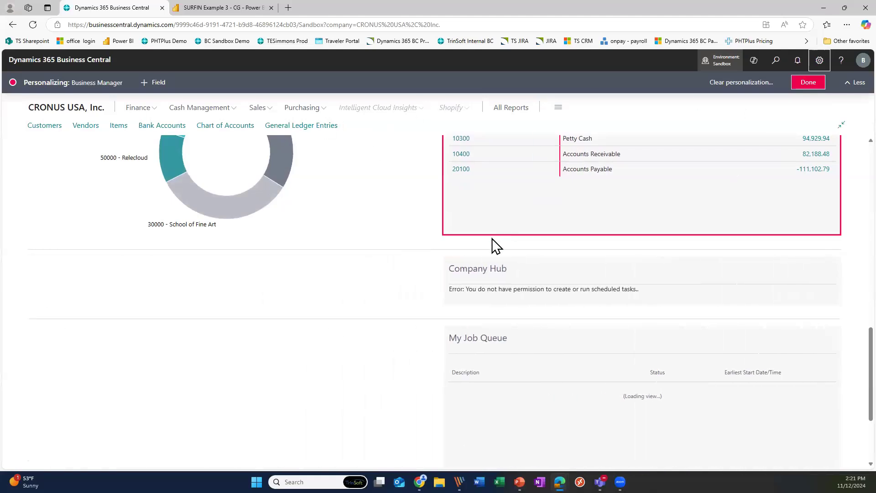
{"action": "left_click", "coordinate": [411, 261]}
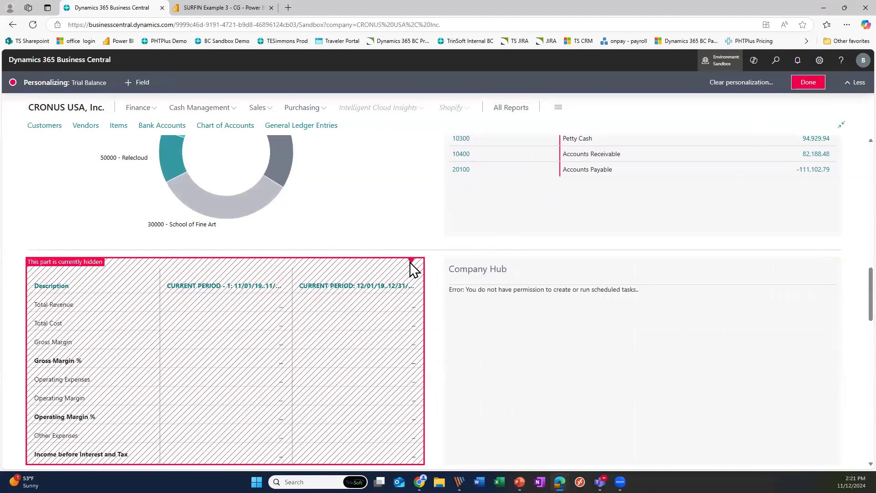
{"action": "left_click", "coordinate": [419, 290]}
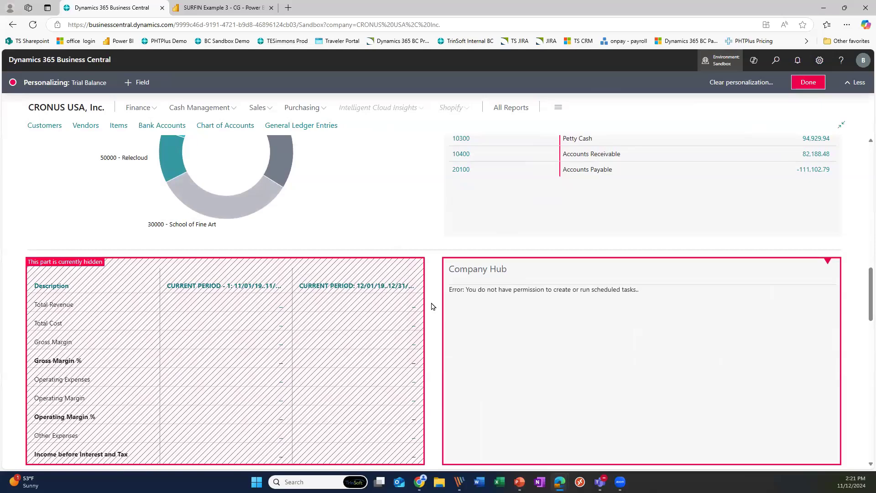
{"action": "left_click", "coordinate": [412, 262]}
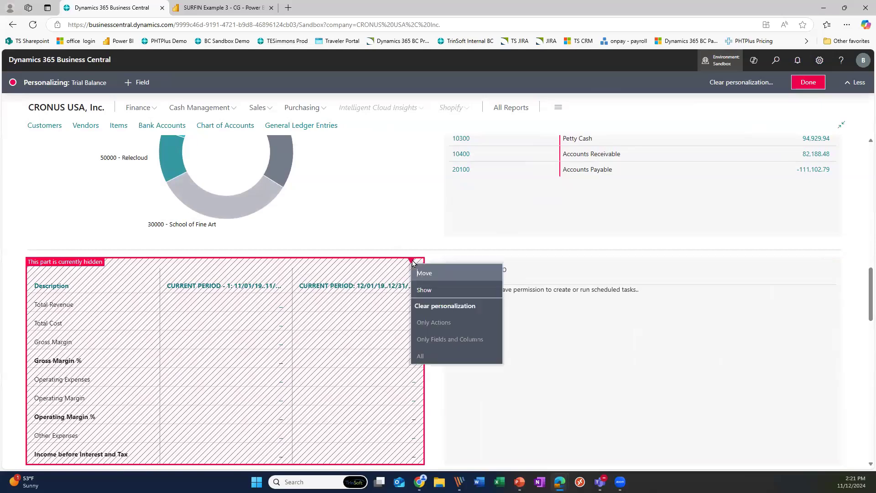
{"action": "left_click", "coordinate": [423, 290]}
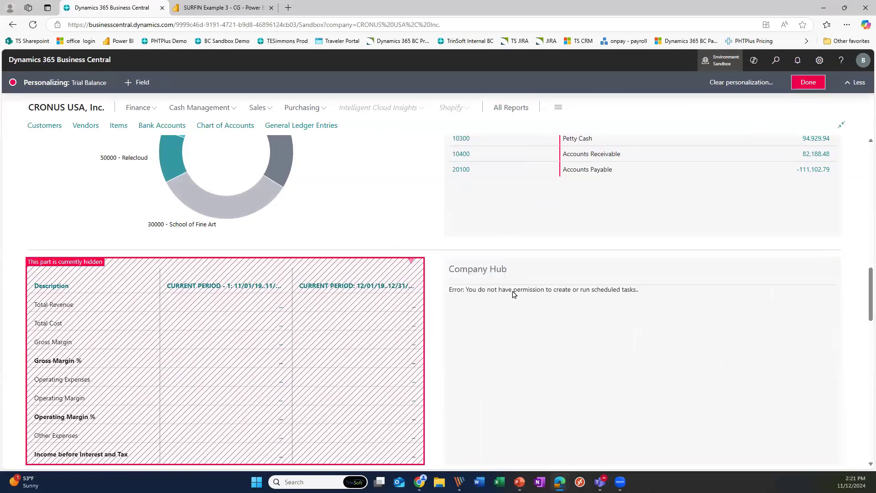
{"action": "left_click", "coordinate": [828, 261]}
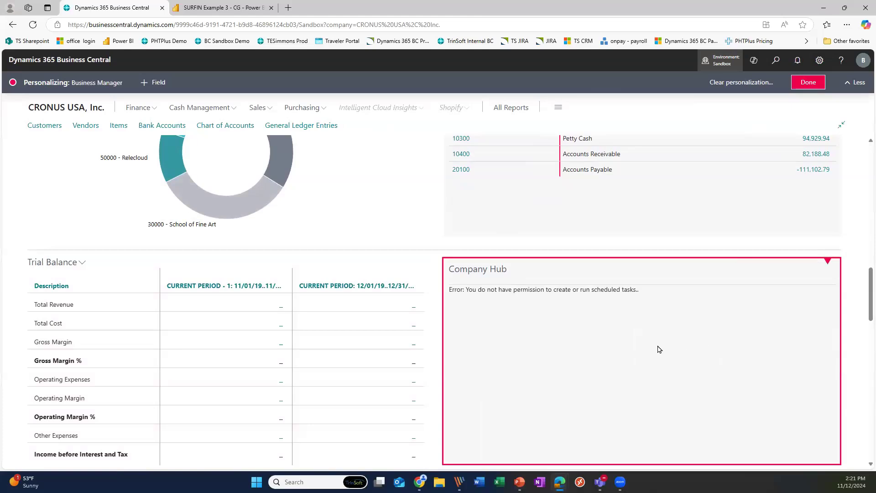
Move the Favorite Accounts part ahead of the Business Performance chart and show the hidden Shopify Activities part.
{"action": "scroll", "coordinate": [600, 324], "scroll_direction": "up", "scroll_amount": 4}
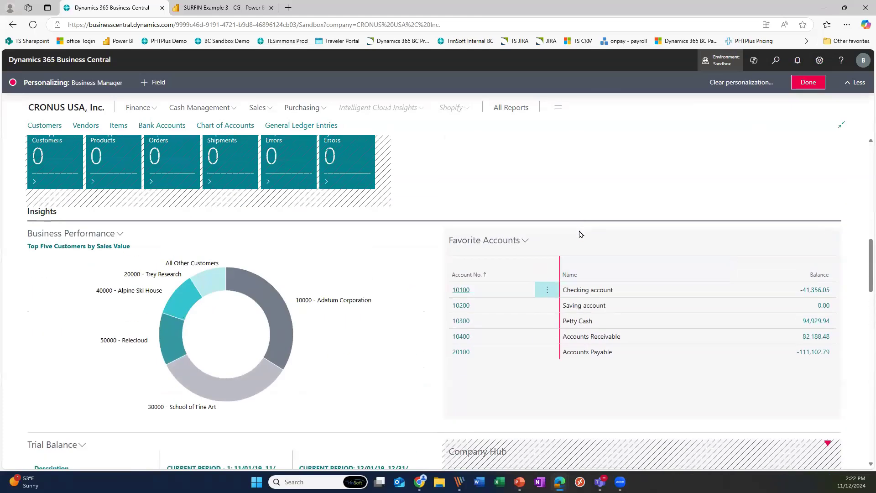
{"action": "left_click_drag", "start_coordinate": [580, 234], "coordinate": [162, 273]}
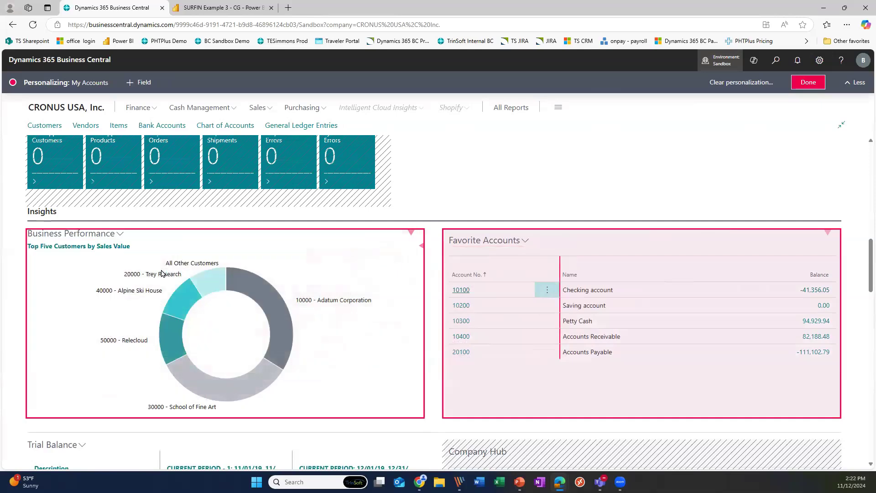
{"action": "scroll", "coordinate": [533, 318], "scroll_direction": "up", "scroll_amount": 5}
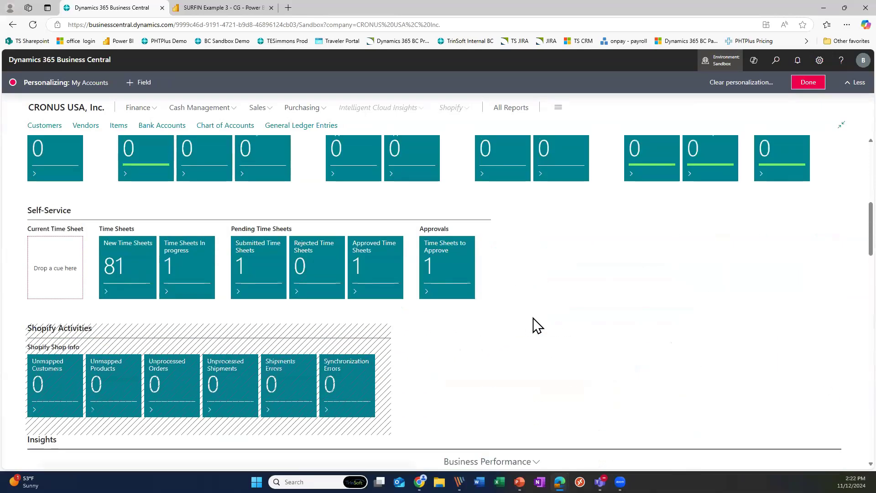
{"action": "left_click", "coordinate": [380, 328]}
{"action": "left_click", "coordinate": [391, 356]}
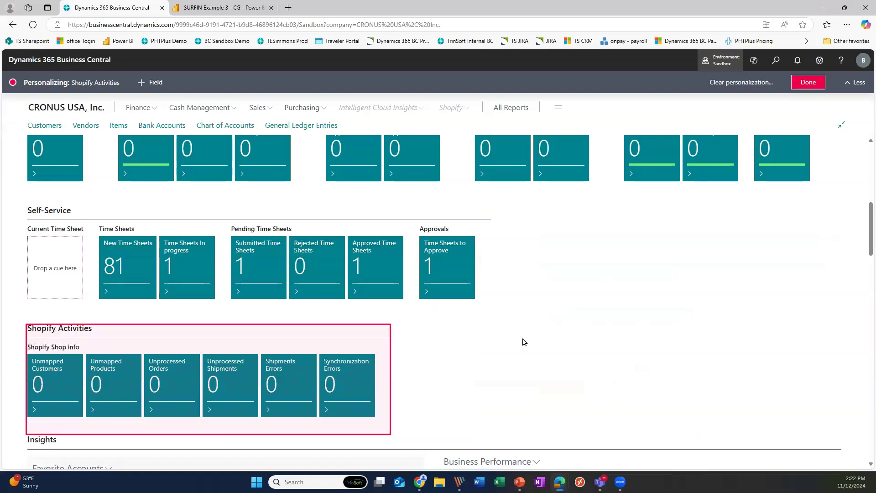
Hide the Intercompany part on the home page and finish personalizing.
{"action": "scroll", "coordinate": [568, 334], "scroll_direction": "up", "scroll_amount": 2}
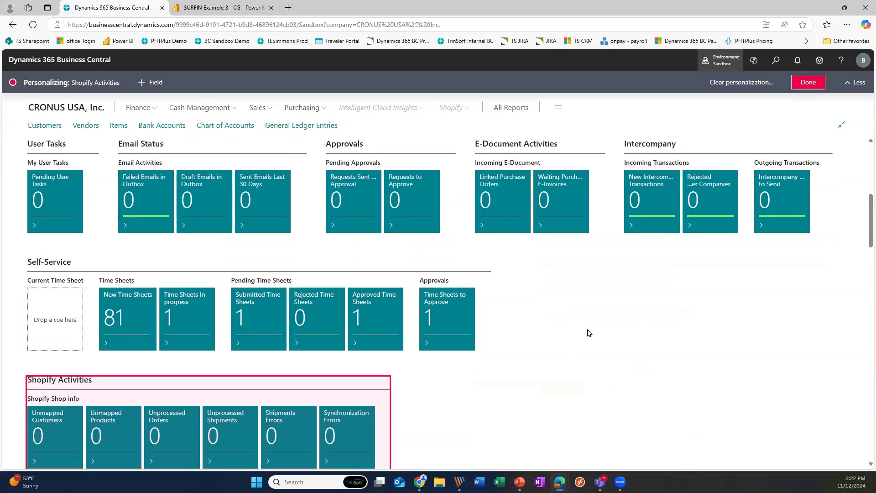
{"action": "left_click", "coordinate": [821, 187]}
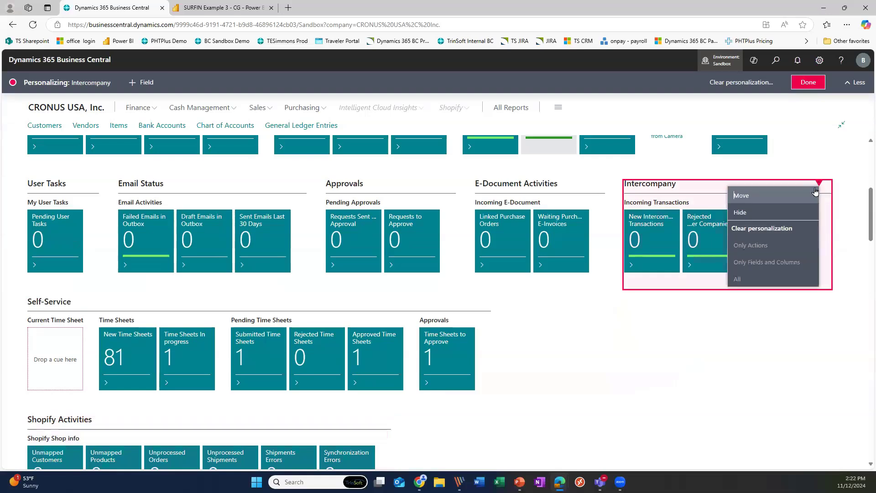
{"action": "left_click", "coordinate": [736, 214]}
{"action": "scroll", "coordinate": [602, 372], "scroll_direction": "up", "scroll_amount": 6}
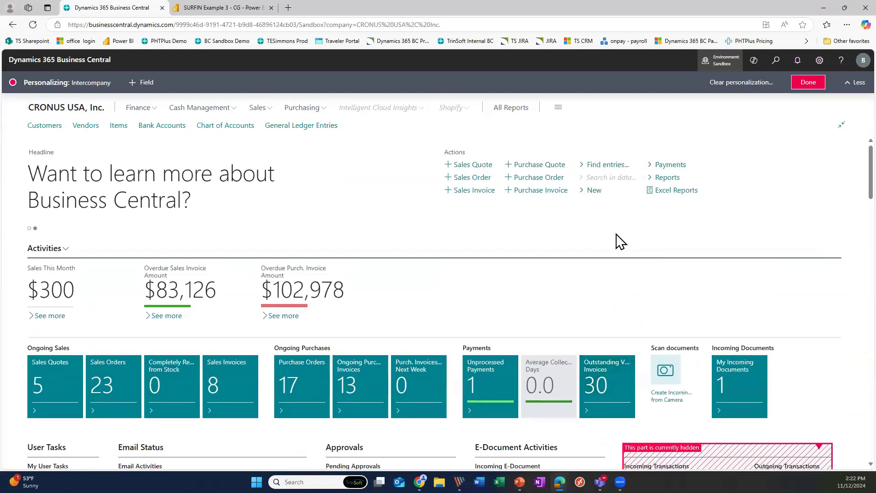
{"action": "scroll", "coordinate": [729, 269], "scroll_direction": "down", "scroll_amount": 6}
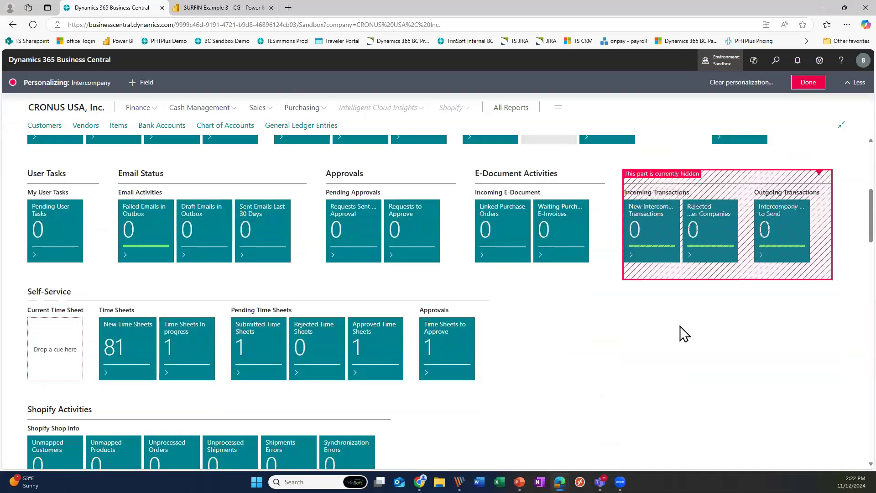
{"action": "left_click", "coordinate": [809, 82]}
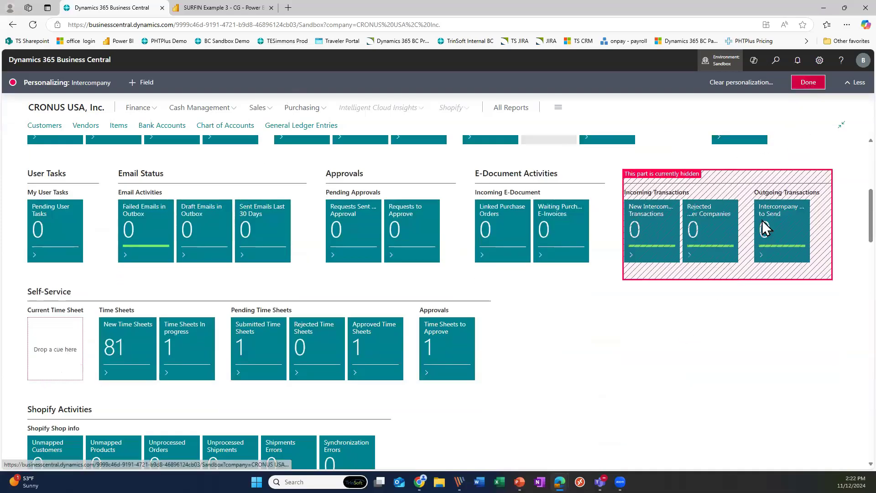
Review the personalized home page from the Insights parts up to the headline, and look at the Cash Management options.
{"action": "scroll", "coordinate": [522, 402], "scroll_direction": "down", "scroll_amount": 2}
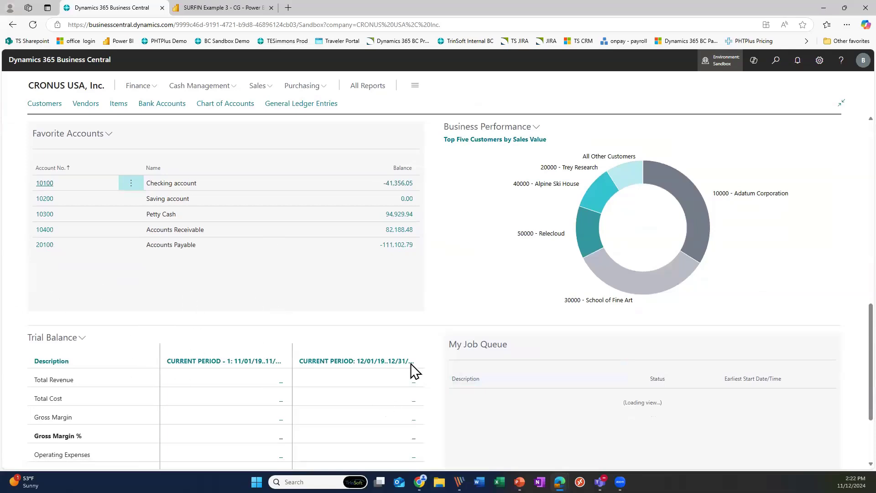
{"action": "scroll", "coordinate": [443, 350], "scroll_direction": "up", "scroll_amount": 3}
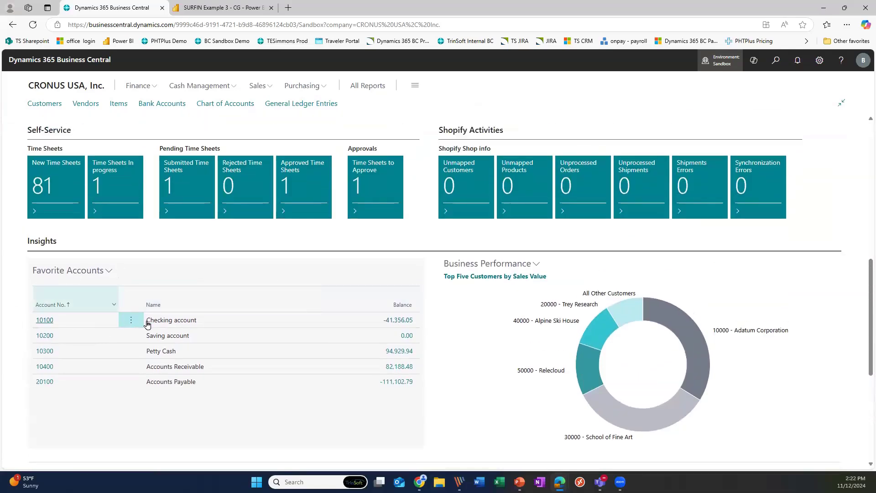
{"action": "scroll", "coordinate": [188, 352], "scroll_direction": "up", "scroll_amount": 4}
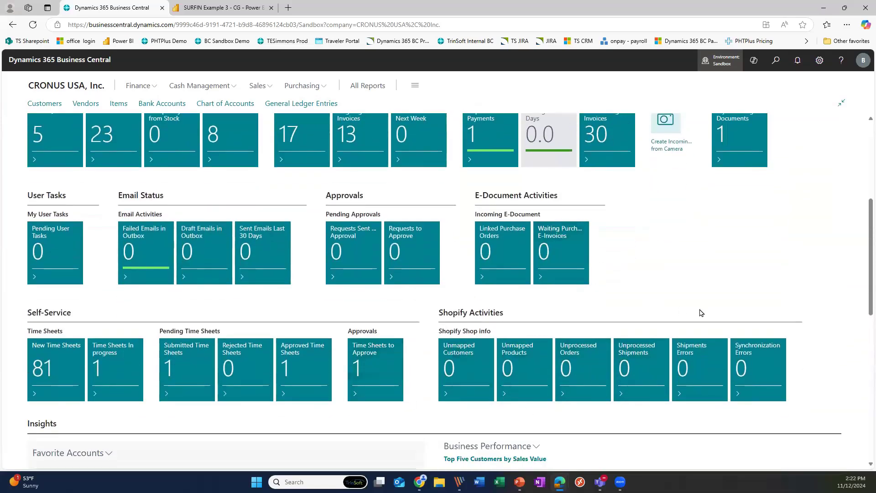
{"action": "scroll", "coordinate": [700, 309], "scroll_direction": "up", "scroll_amount": 5}
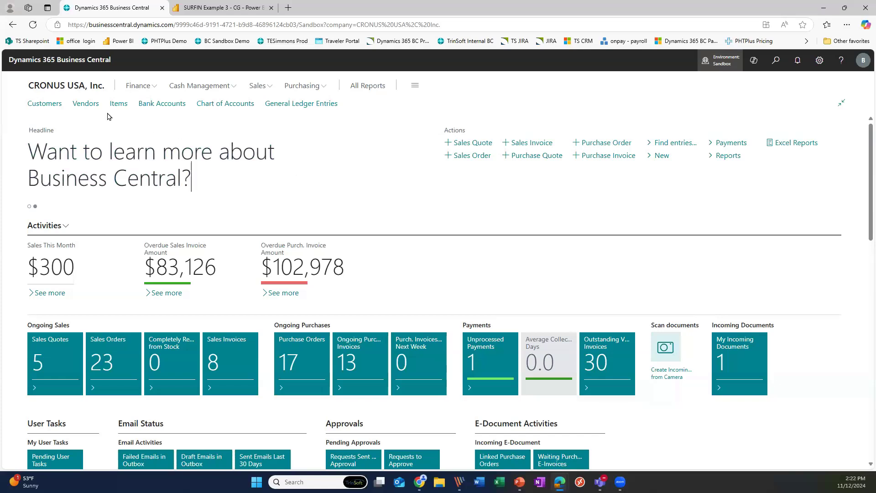
{"action": "left_click", "coordinate": [227, 87]}
{"action": "left_click", "coordinate": [391, 196]}
Search for "vendor" across pages and reports, and extend the search to the company data.
{"action": "left_click", "coordinate": [776, 60]}
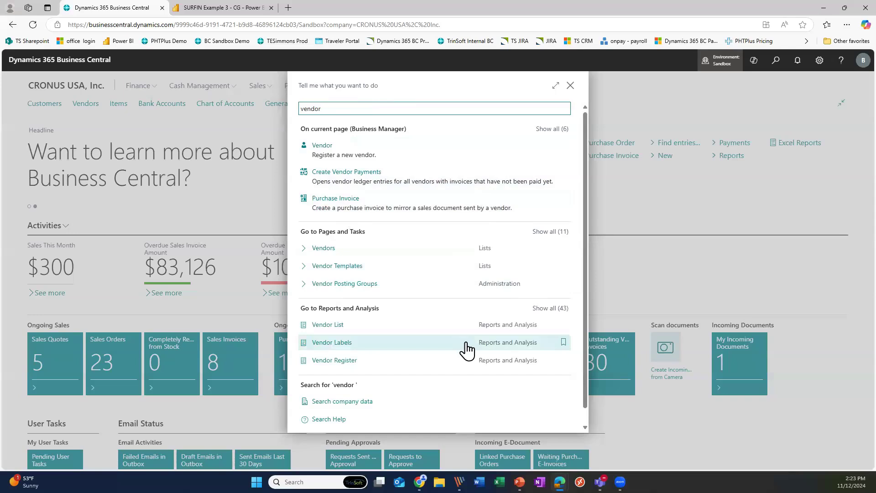
{"action": "left_click", "coordinate": [340, 401]}
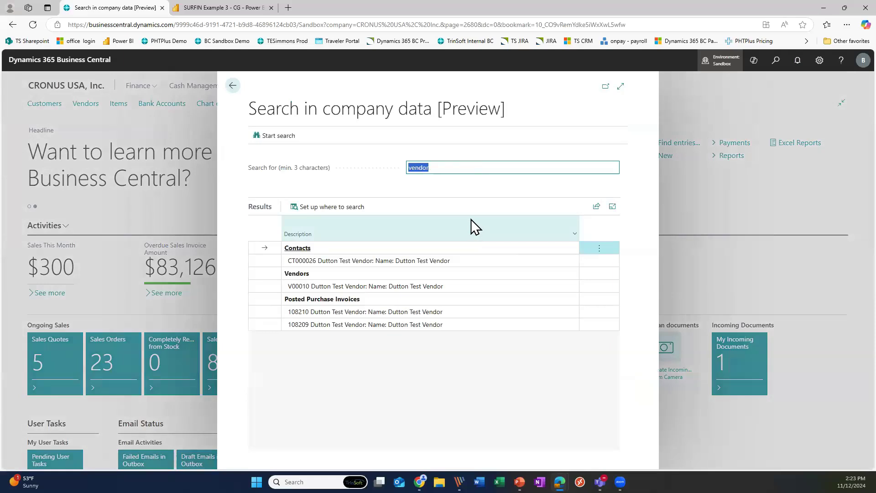
Leave the company data search and search the product help for "vendor".
{"action": "left_click", "coordinate": [232, 86]}
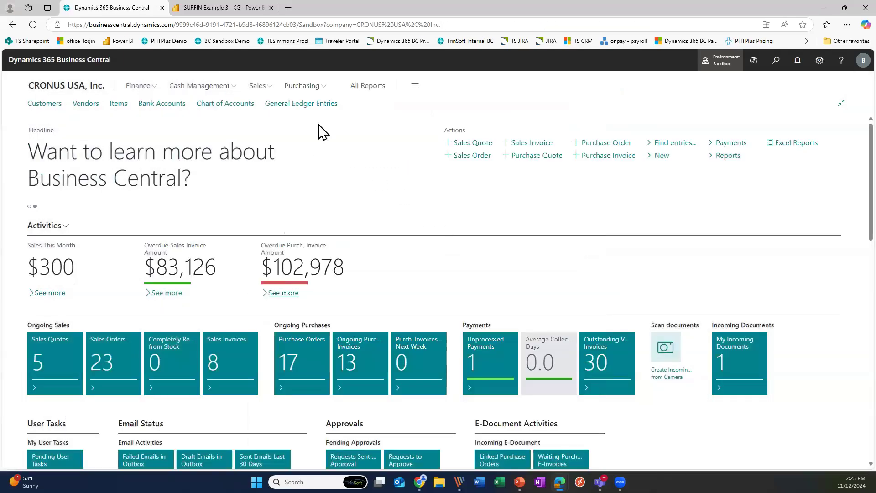
{"action": "left_click", "coordinate": [775, 61]}
{"action": "type", "text": "vendor"}
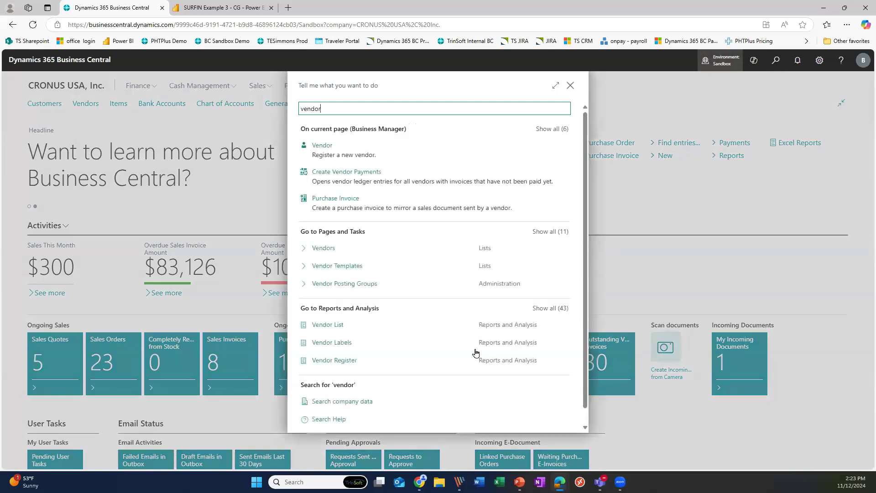
{"action": "left_click", "coordinate": [332, 420]}
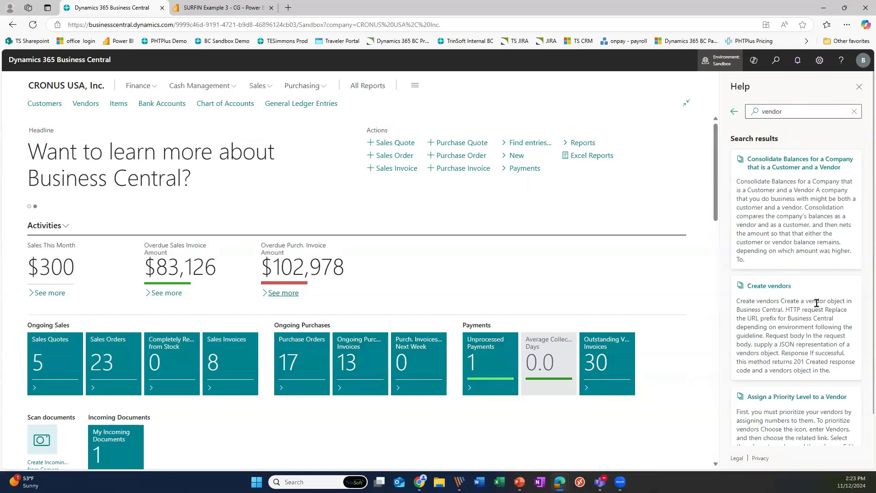
Open the "Create vendors" help article, skim it through to the example request and response, and close it.
{"action": "left_click", "coordinate": [790, 286]}
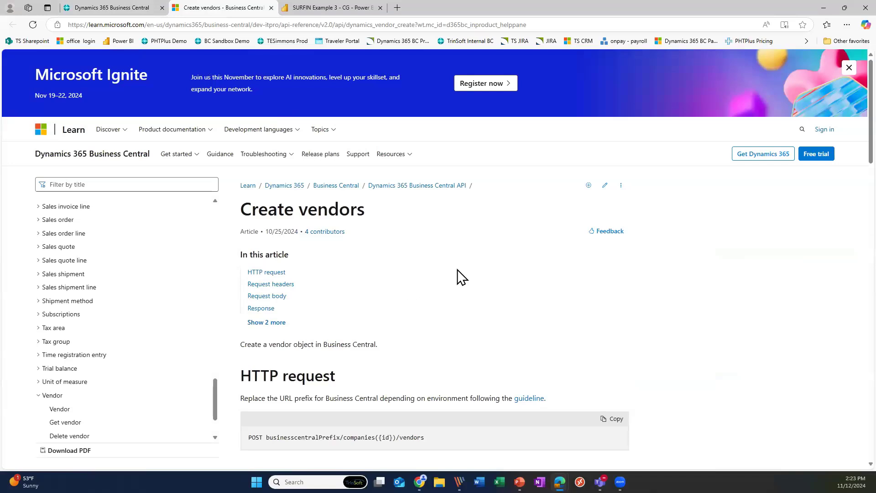
{"action": "scroll", "coordinate": [460, 275], "scroll_direction": "down", "scroll_amount": 10}
{"action": "scroll", "coordinate": [463, 288], "scroll_direction": "down", "scroll_amount": 10}
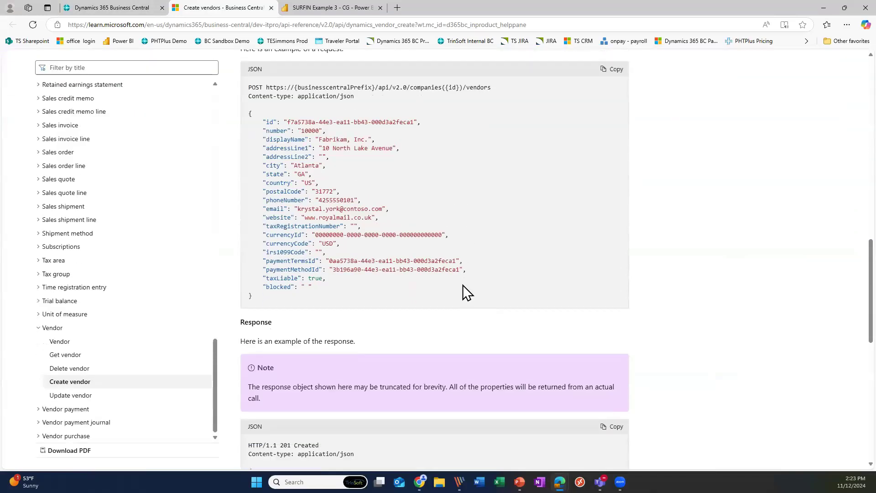
{"action": "scroll", "coordinate": [407, 186], "scroll_direction": "up", "scroll_amount": 7}
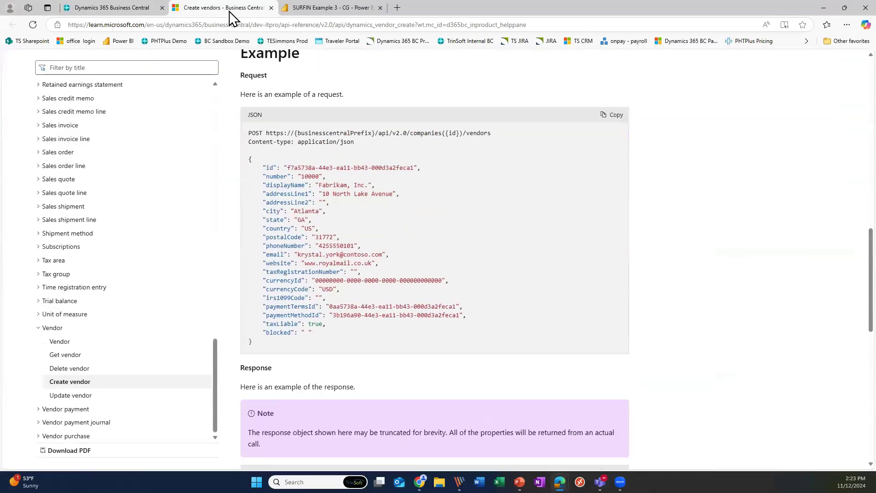
{"action": "left_click", "coordinate": [271, 8]}
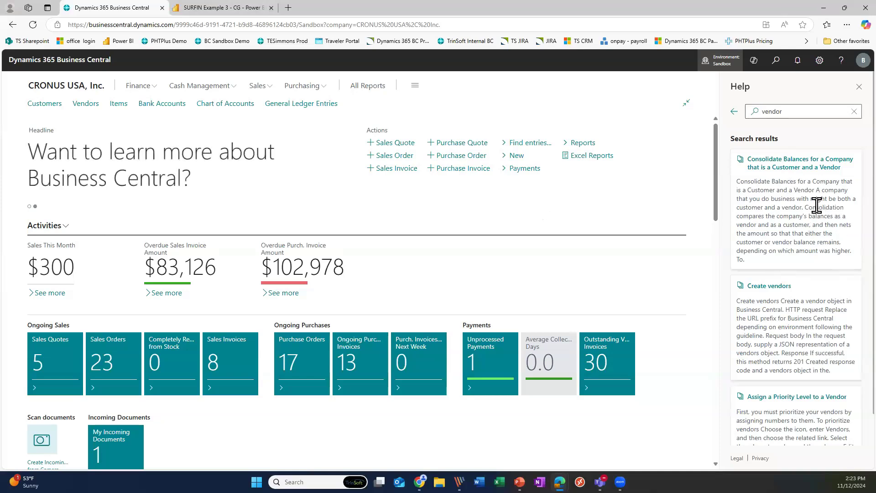
Read the help article on consolidating balances for a company that is a customer and a vendor, then close it and the help.
{"action": "left_click", "coordinate": [798, 171]}
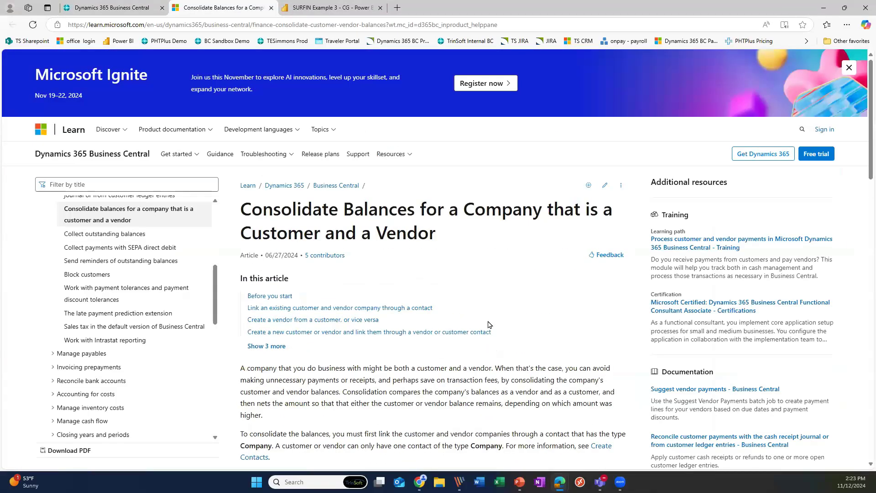
{"action": "scroll", "coordinate": [527, 297], "scroll_direction": "down", "scroll_amount": 10}
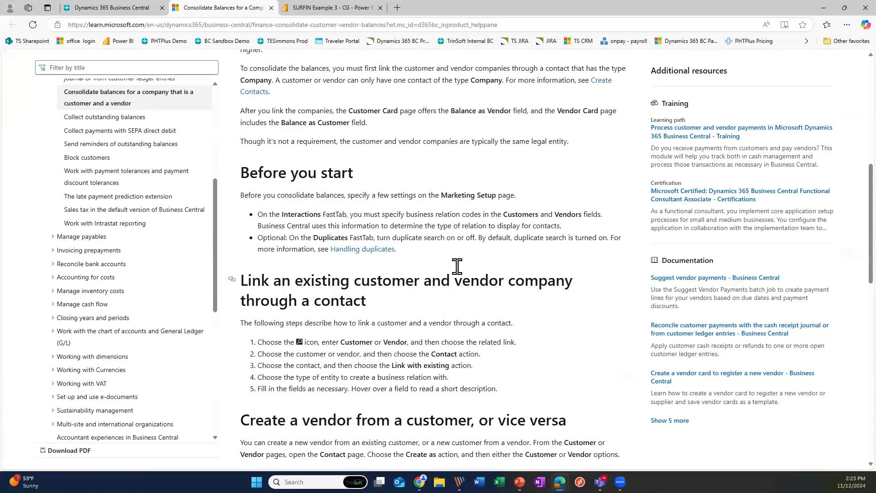
{"action": "scroll", "coordinate": [385, 295], "scroll_direction": "down", "scroll_amount": 3}
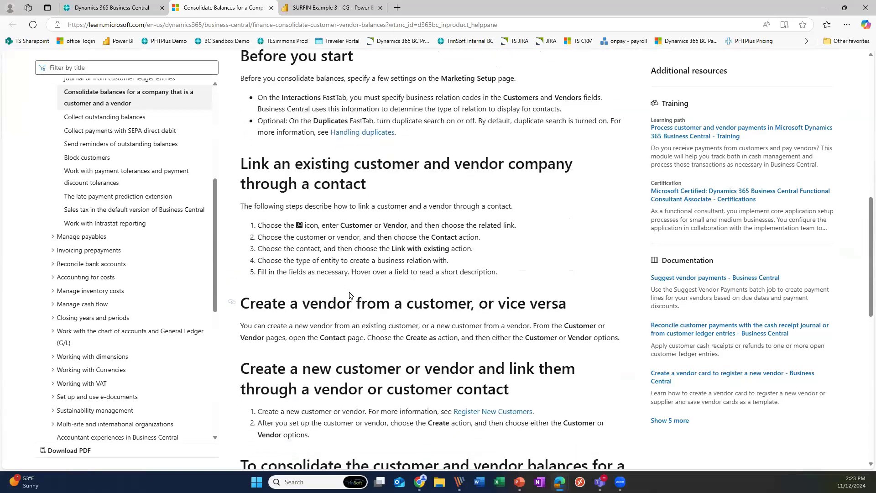
{"action": "scroll", "coordinate": [465, 378], "scroll_direction": "down", "scroll_amount": 2}
{"action": "scroll", "coordinate": [478, 365], "scroll_direction": "up", "scroll_amount": 15}
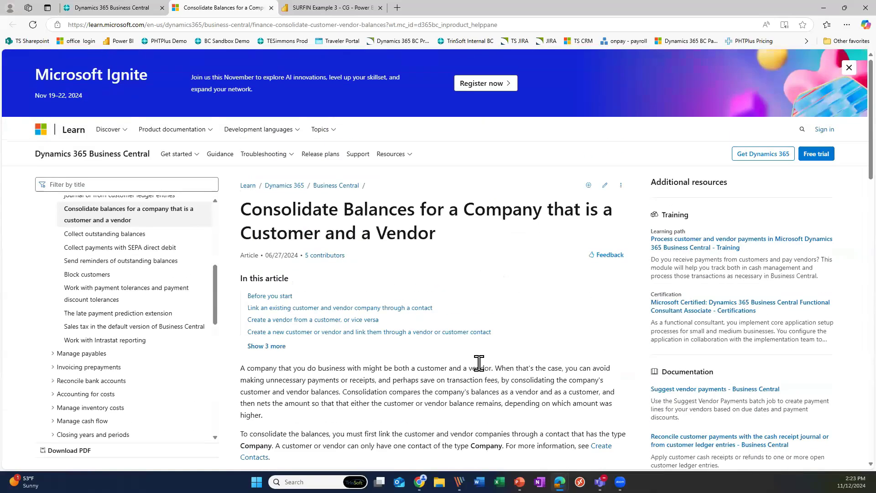
{"action": "left_click", "coordinate": [271, 8]}
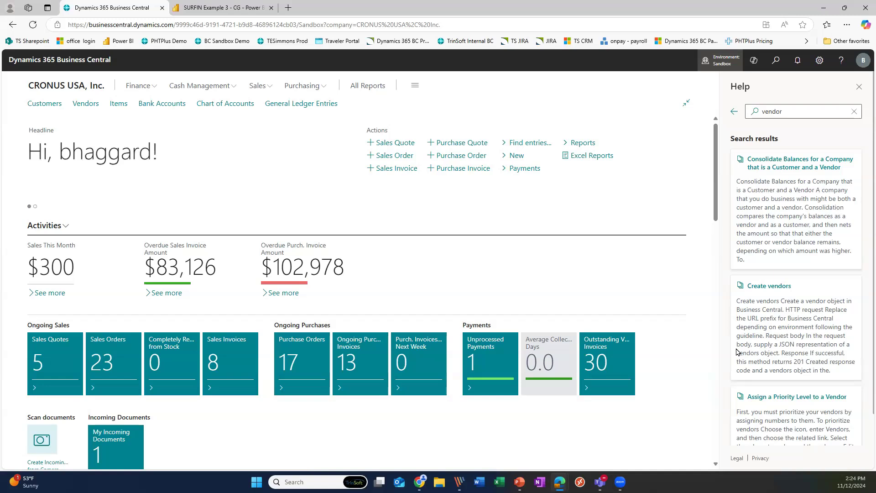
{"action": "left_click", "coordinate": [857, 88]}
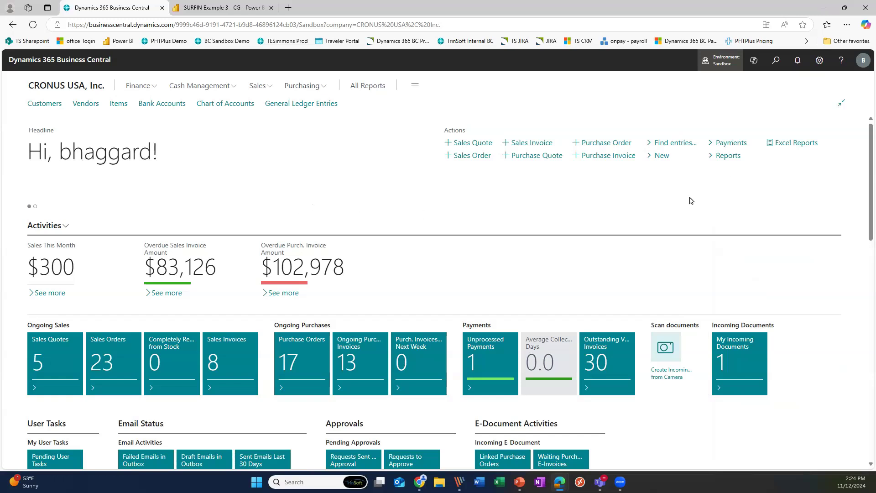
Ask Copilot to show the latest invoices and open the first Adatum Corporation invoice from its answer.
{"action": "left_click", "coordinate": [754, 60]}
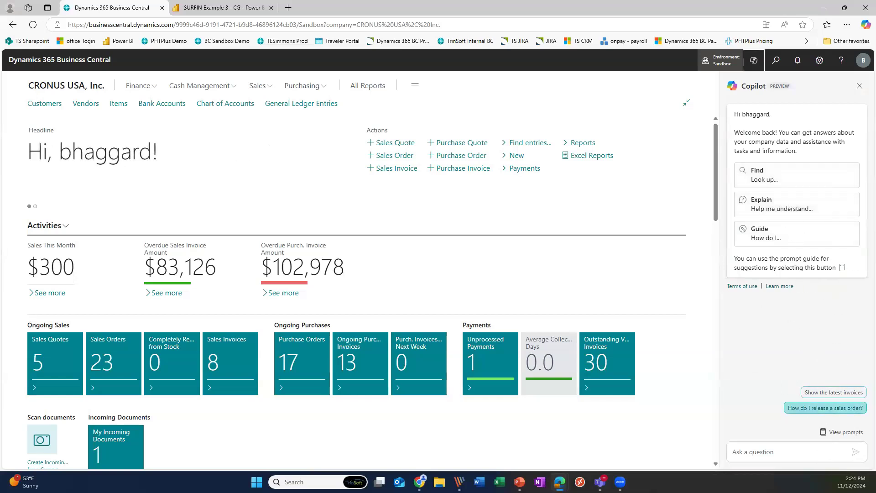
{"action": "left_click", "coordinate": [839, 393]}
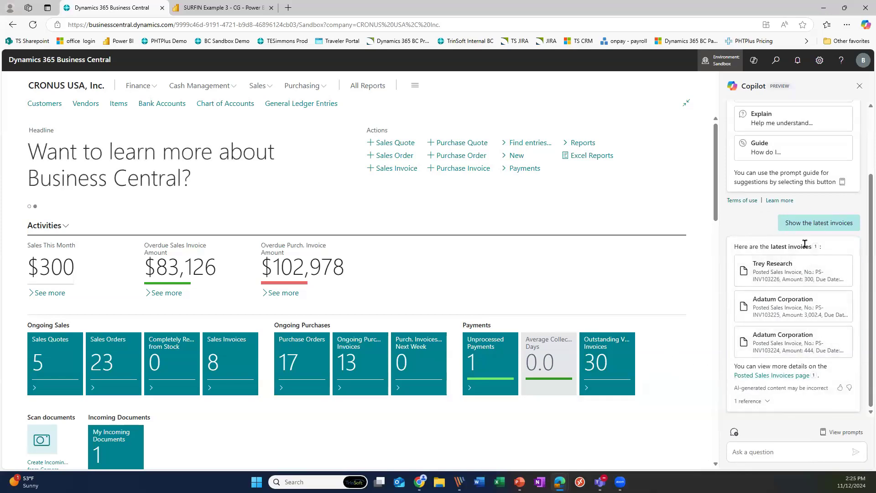
{"action": "left_click", "coordinate": [819, 326]}
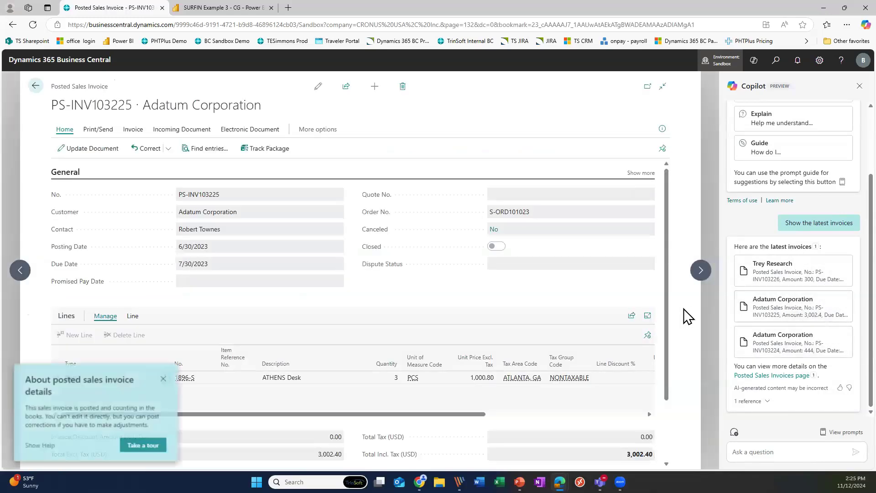
Review the posted Adatum Corporation sales invoice, dismiss its tour tip, and return to the home page with Copilot closed.
{"action": "scroll", "coordinate": [165, 350], "scroll_direction": "down", "scroll_amount": 2}
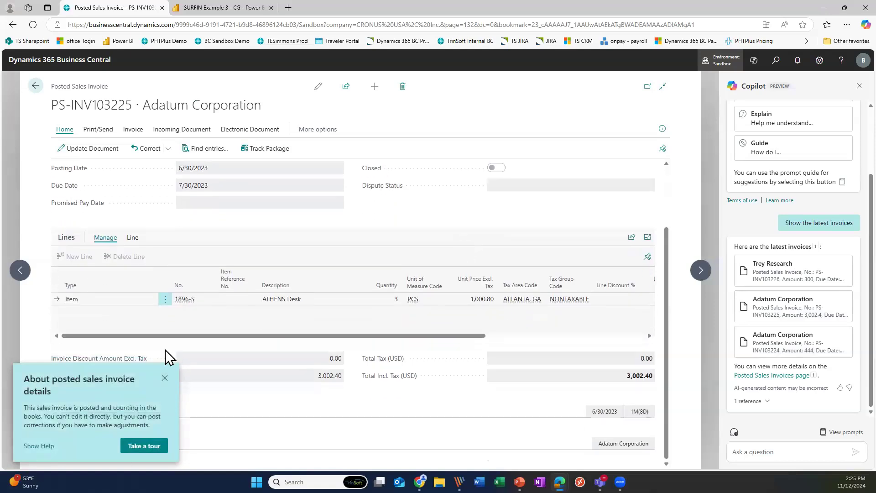
{"action": "left_click", "coordinate": [166, 379]}
{"action": "scroll", "coordinate": [357, 298], "scroll_direction": "down", "scroll_amount": 2}
{"action": "scroll", "coordinate": [365, 303], "scroll_direction": "up", "scroll_amount": 2}
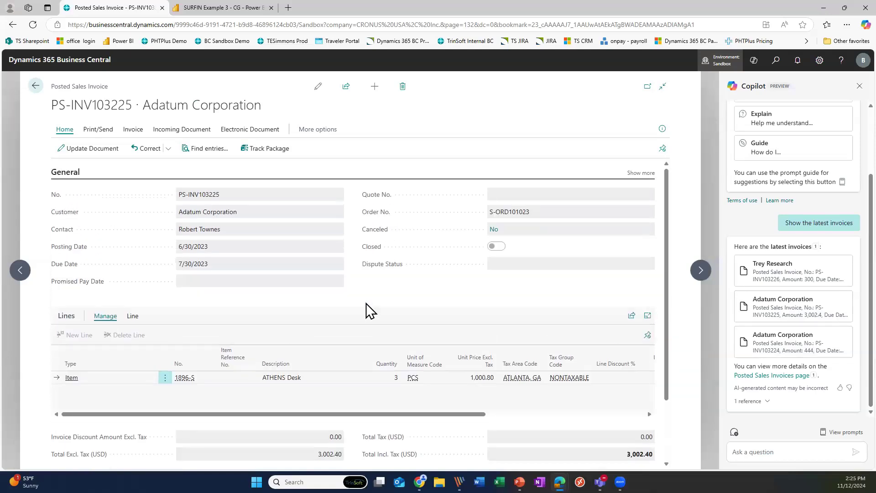
{"action": "left_click", "coordinate": [37, 87]}
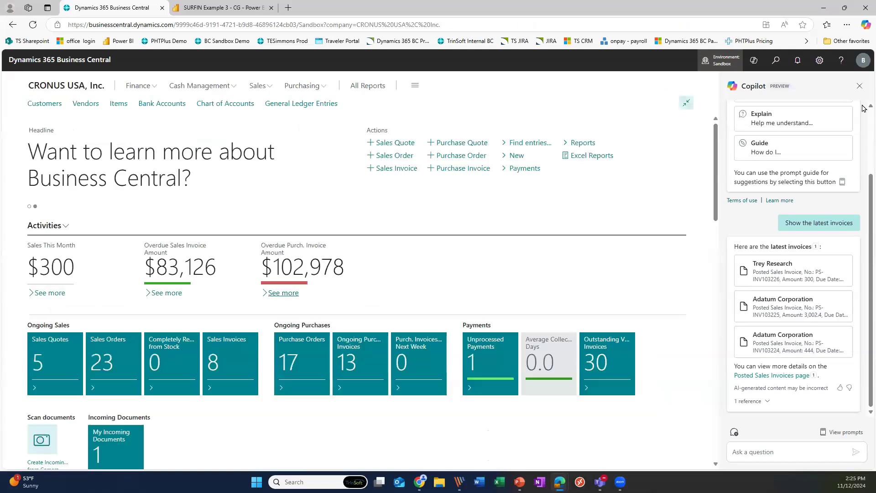
{"action": "left_click", "coordinate": [859, 86]}
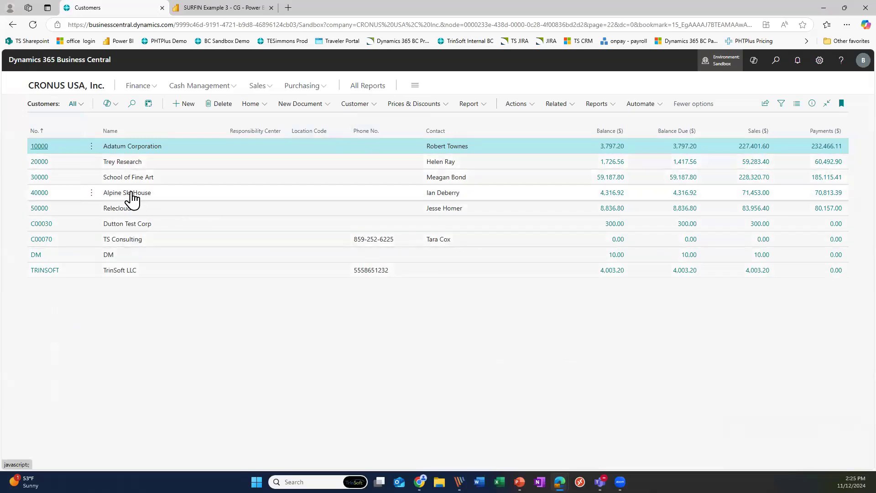
In the Customers list, generate a Copilot analysis with the prompt "sort this list by balance".
{"action": "left_click", "coordinate": [237, 194]}
{"action": "left_click", "coordinate": [109, 104]}
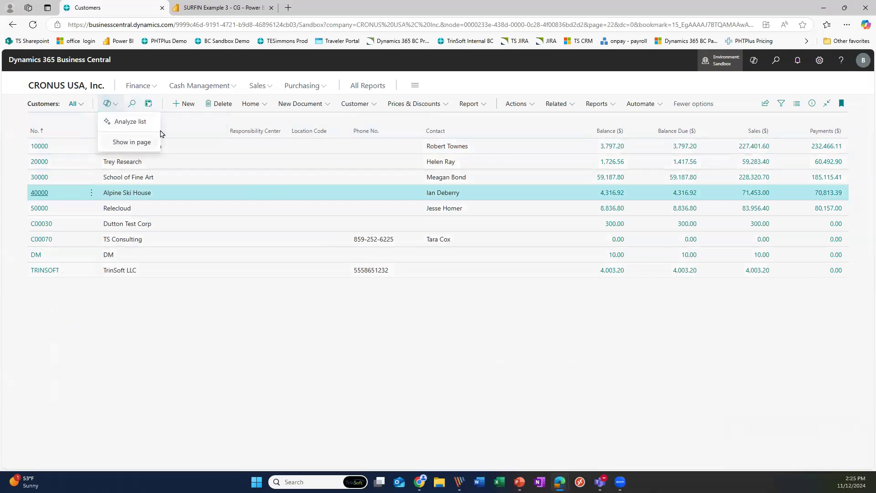
{"action": "left_click", "coordinate": [134, 123]}
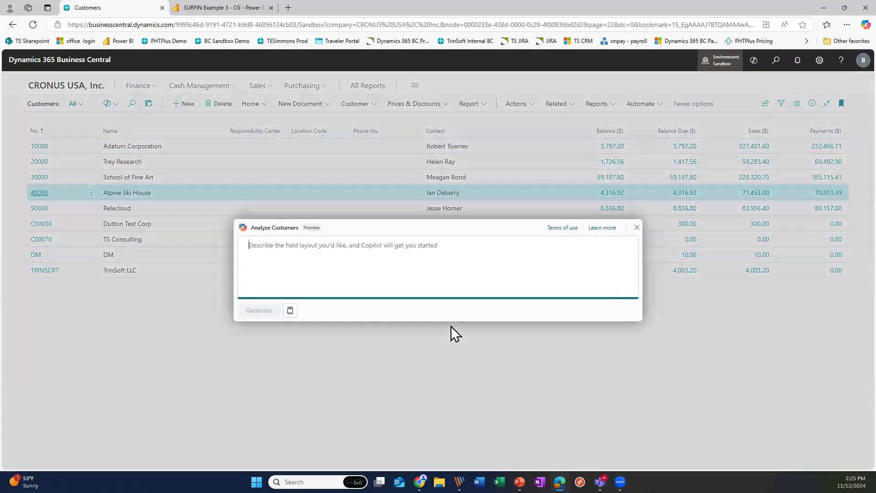
{"action": "type", "text": "sort this li"}
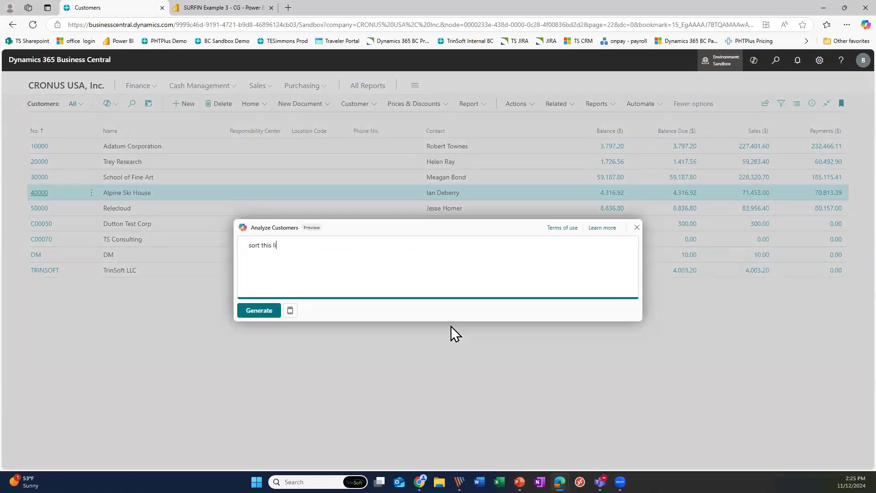
{"action": "type", "text": "st by balance"}
{"action": "left_click", "coordinate": [266, 314]}
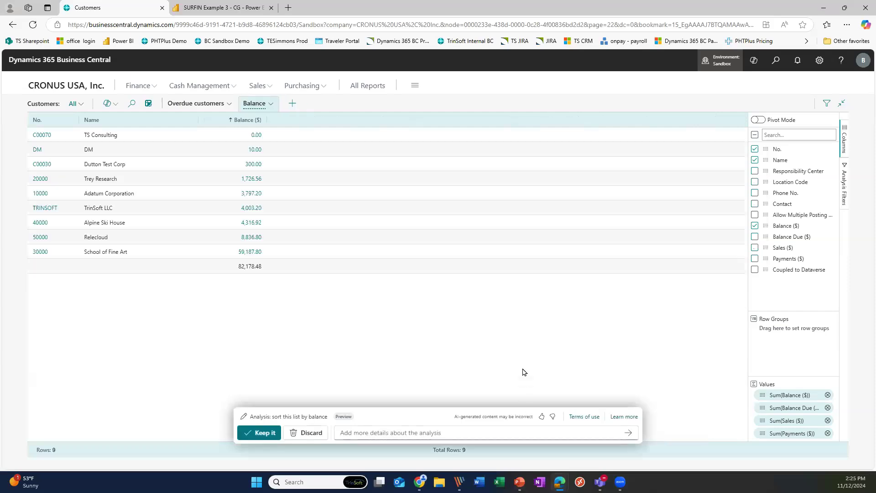
Refine the customer analysis with "eliminate any zero balances" and keep the result.
{"action": "left_click", "coordinate": [437, 433]}
{"action": "type", "text": "eliminate any zero balances"}
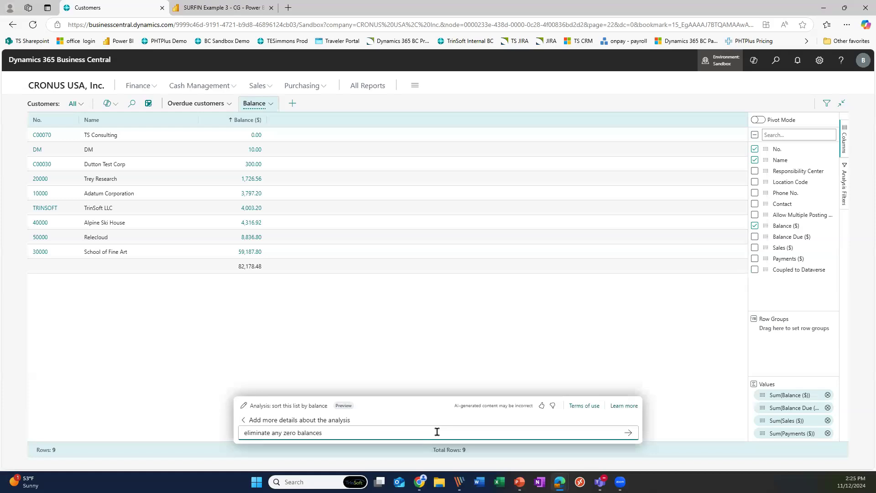
{"action": "key", "text": "Return"}
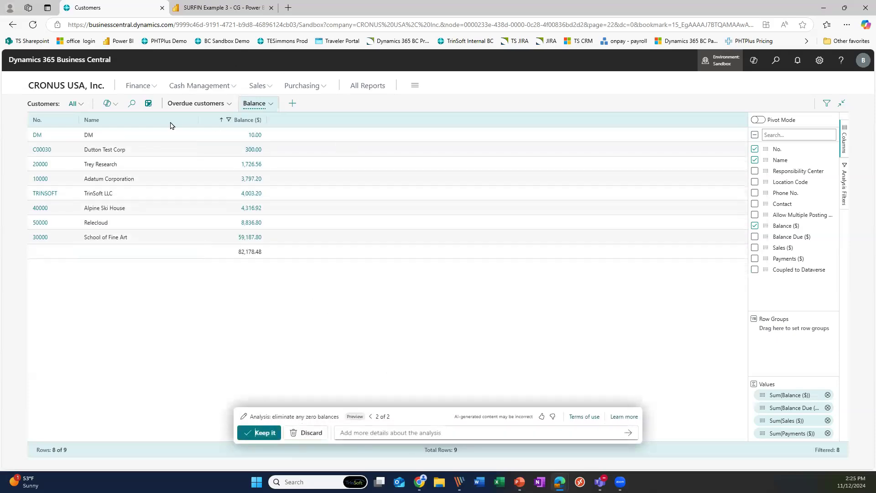
{"action": "left_click", "coordinate": [270, 432]}
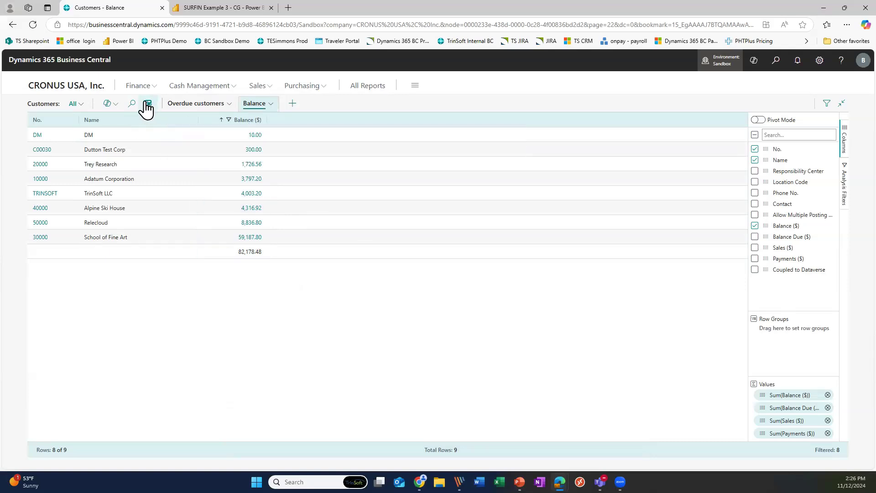
Turn on showing the Copilot actions in the page and leave analysis mode for the Customers list.
{"action": "left_click", "coordinate": [112, 105]}
{"action": "left_click", "coordinate": [129, 142]}
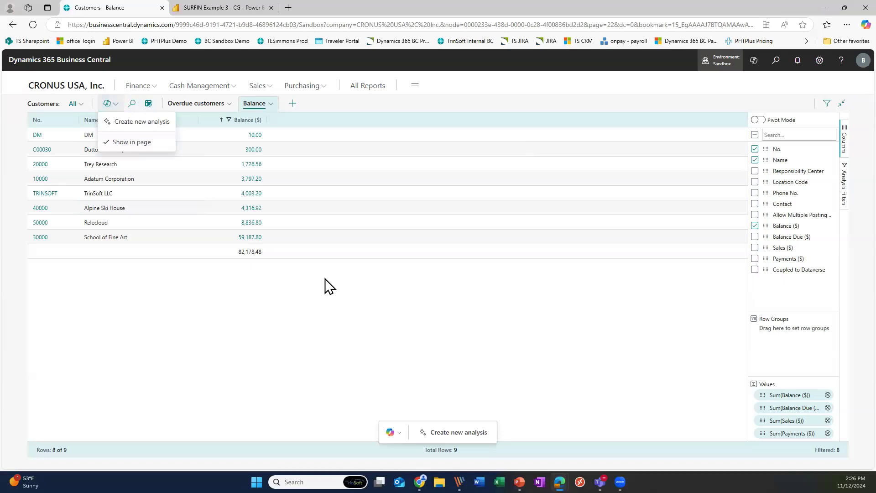
{"action": "left_click", "coordinate": [147, 105]}
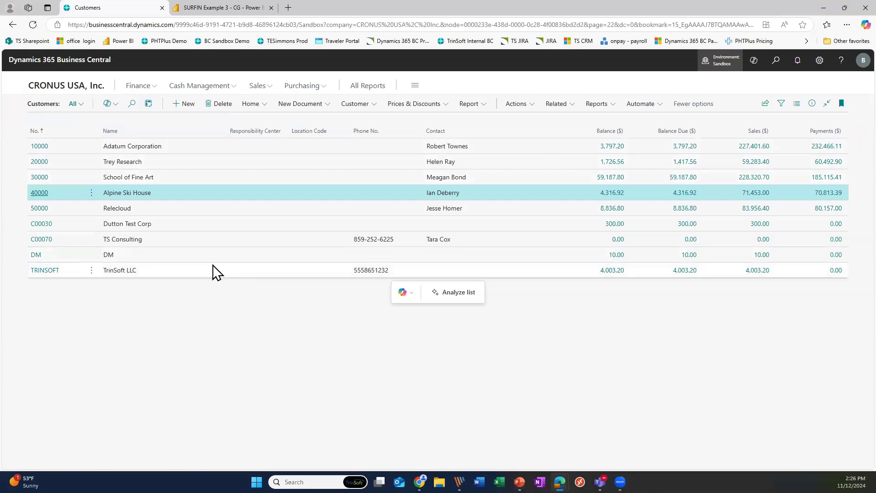
Show the customer details and examine sales history and statistics for School of Fine Art, Relecloud and Trey Research.
{"action": "left_click", "coordinate": [813, 104]}
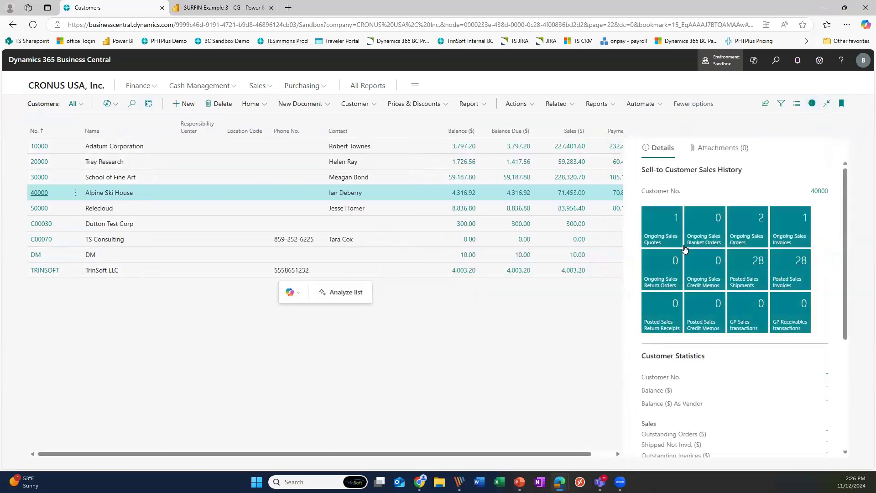
{"action": "left_click", "coordinate": [112, 179]}
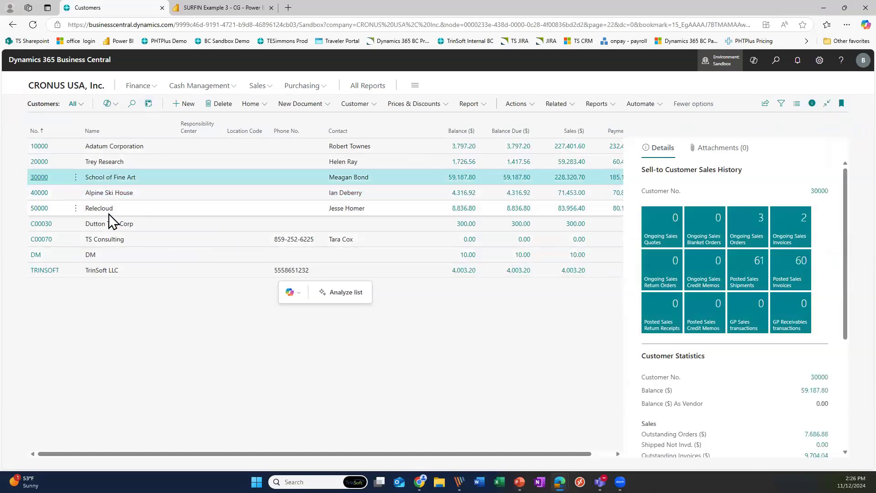
{"action": "left_click", "coordinate": [104, 227]}
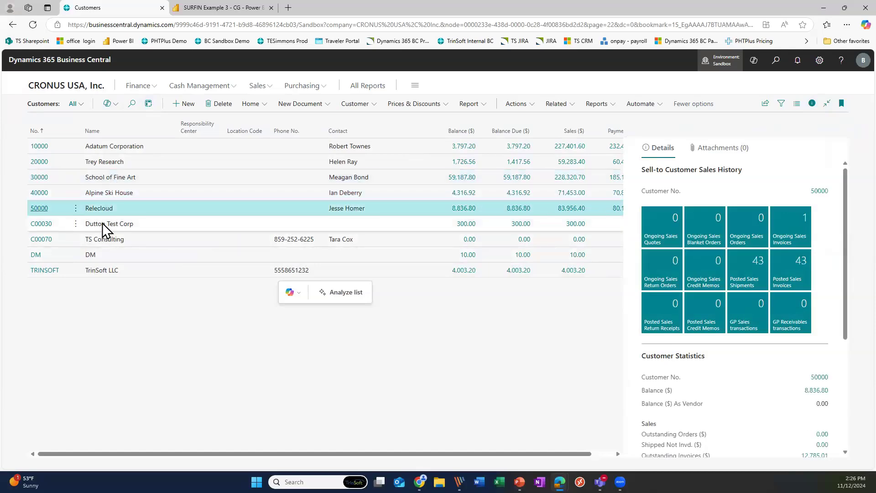
{"action": "left_click", "coordinate": [104, 163]}
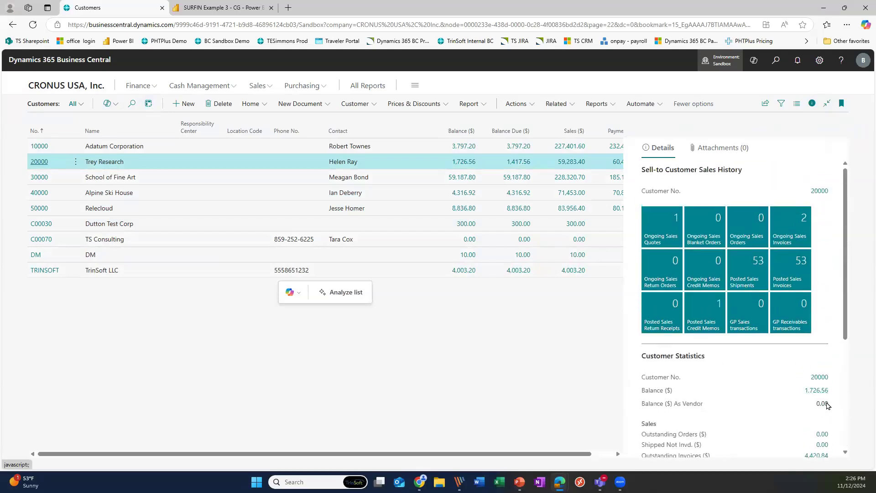
Hide the customer details and open the customer card for Trey Research.
{"action": "left_click", "coordinate": [812, 103]}
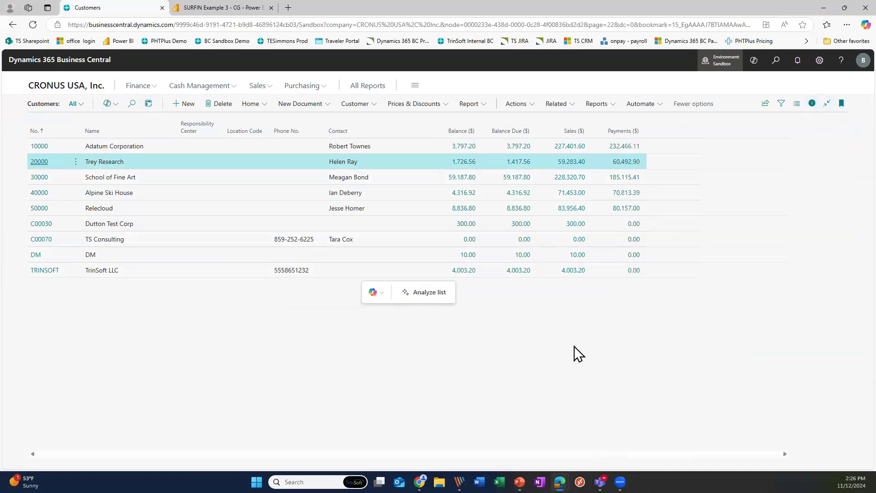
{"action": "left_click", "coordinate": [38, 162]}
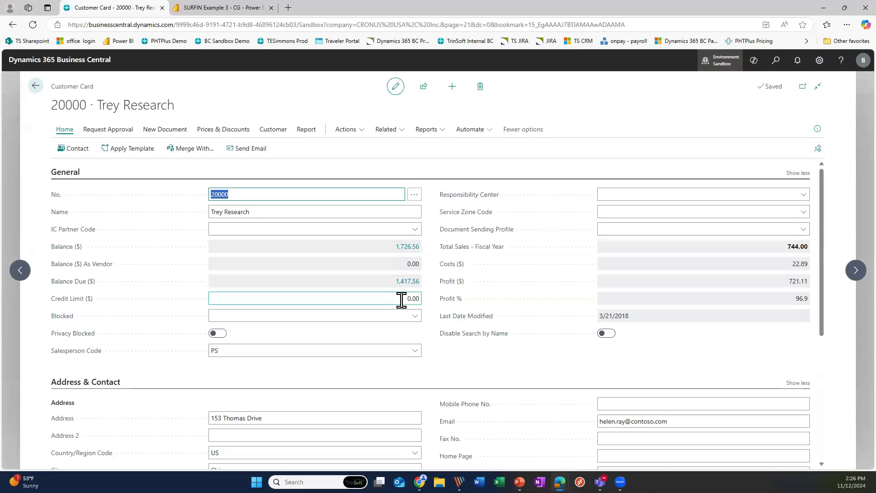
Collapse the Address & Contact section, reduce the General section to fewer fields, and return to the Customers list.
{"action": "left_click", "coordinate": [98, 386]}
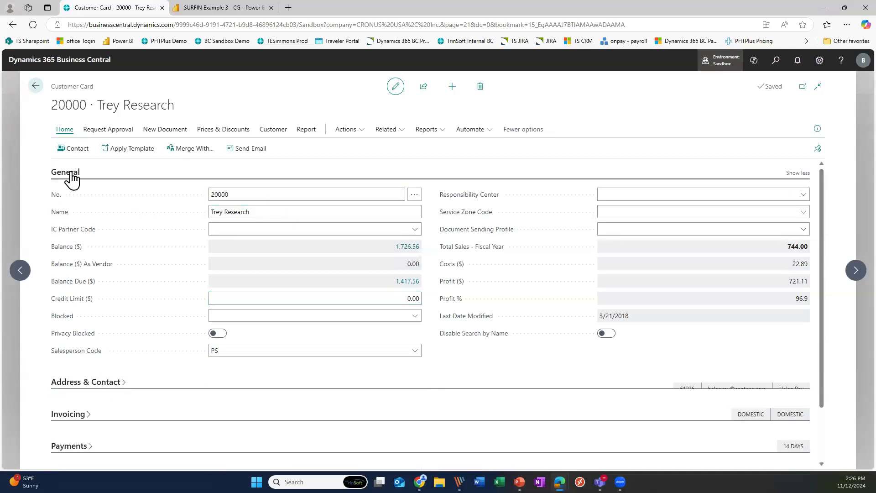
{"action": "left_click", "coordinate": [69, 173]}
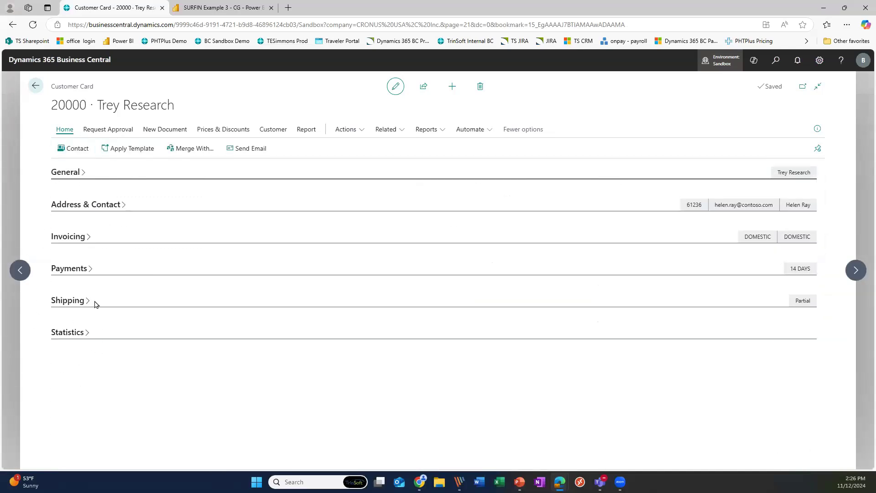
{"action": "left_click", "coordinate": [77, 177]}
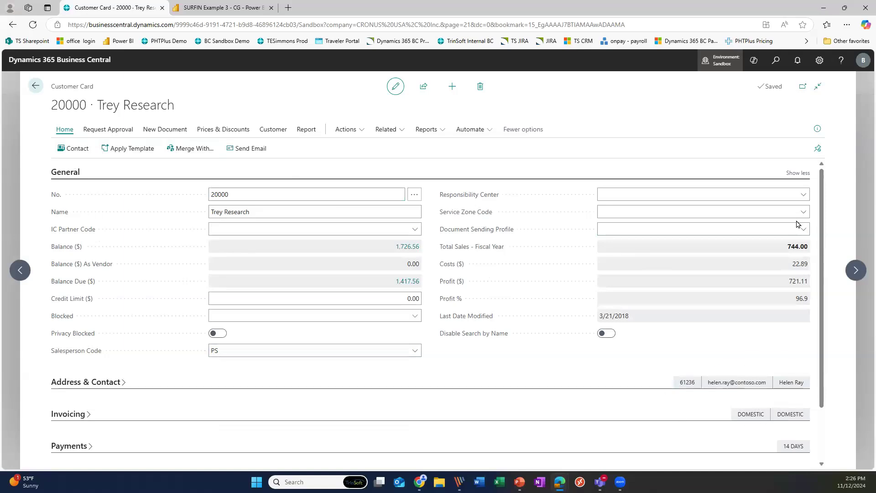
{"action": "left_click", "coordinate": [799, 173]}
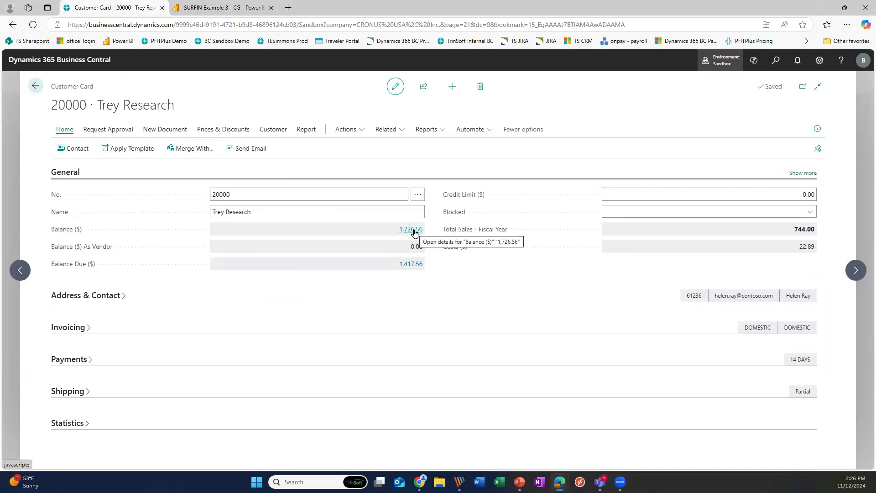
{"action": "left_click", "coordinate": [37, 87]}
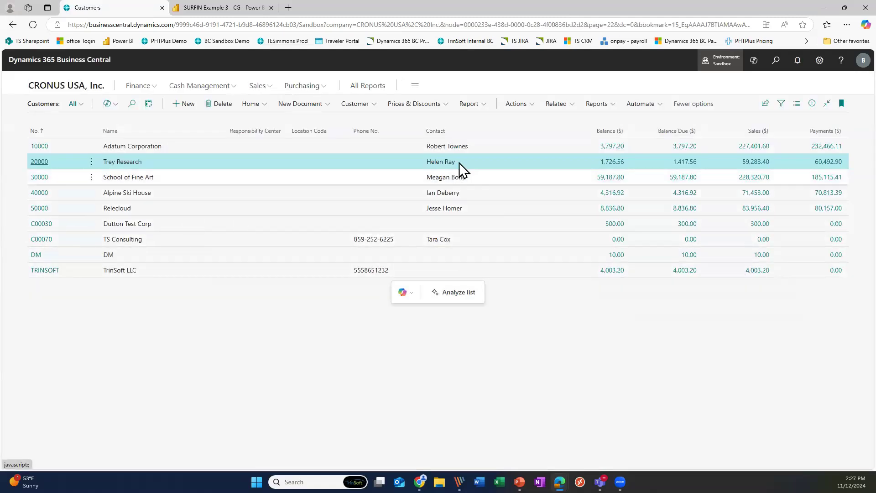
Look through the customer reports, open the Customer - Top 10 List request options, and cancel them.
{"action": "left_click", "coordinate": [476, 103]}
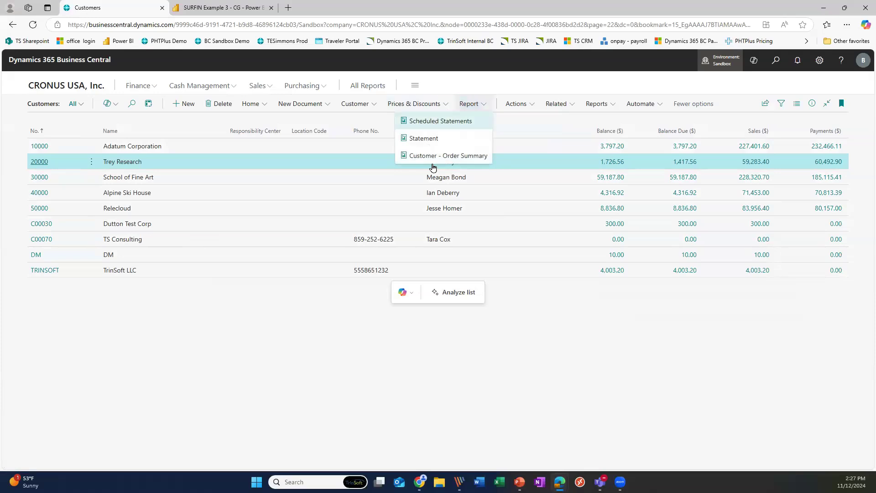
{"action": "left_click", "coordinate": [607, 105]}
{"action": "mouse_move", "coordinate": [582, 131]}
{"action": "mouse_move", "coordinate": [645, 130]}
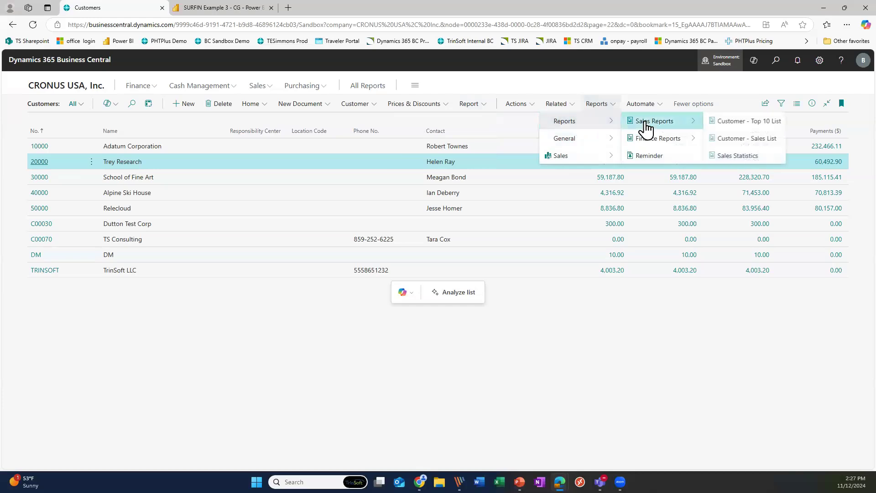
{"action": "left_click", "coordinate": [732, 123]}
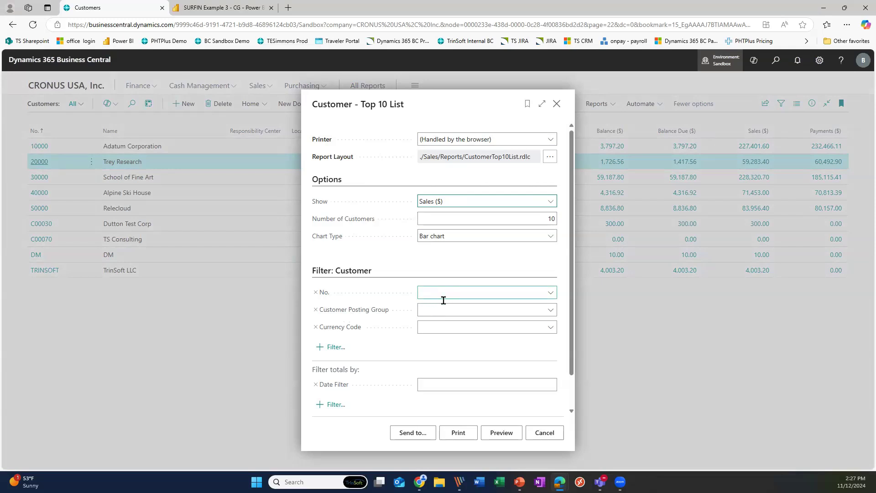
{"action": "left_click", "coordinate": [550, 435]}
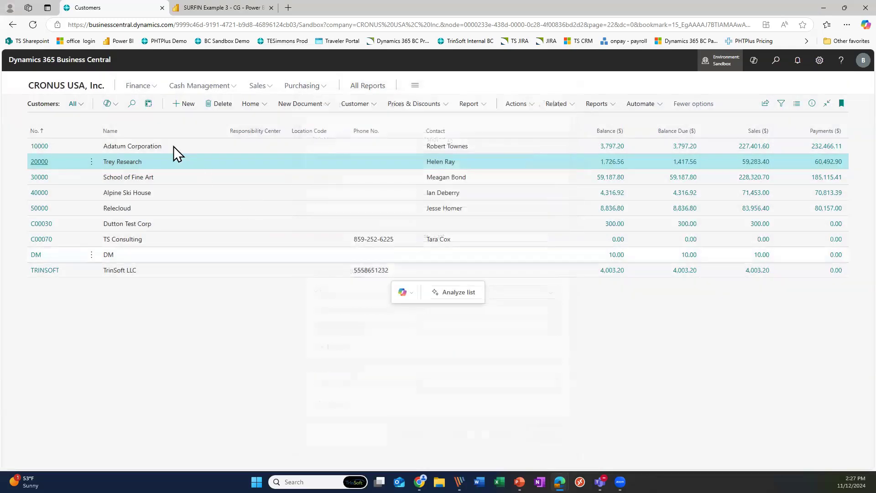
Return to the home page and open the M-BALANCE balance sheet from the finance area's financial reports.
{"action": "left_click", "coordinate": [83, 86]}
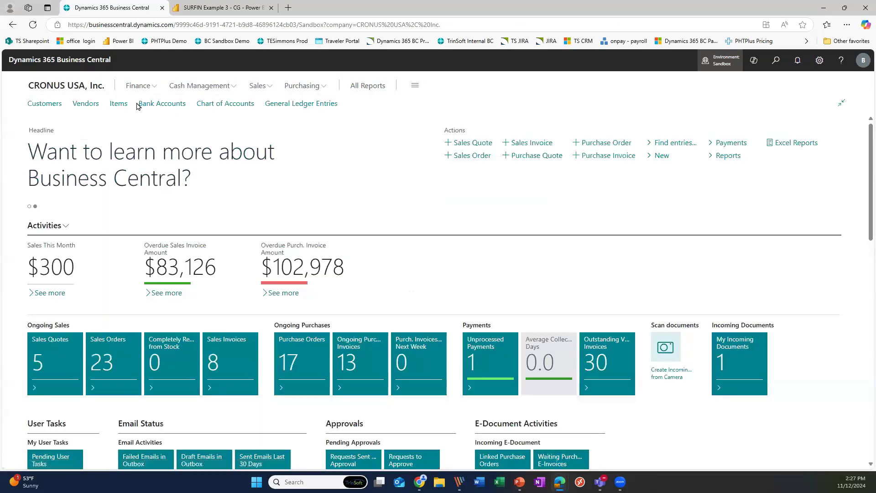
{"action": "left_click", "coordinate": [138, 86]}
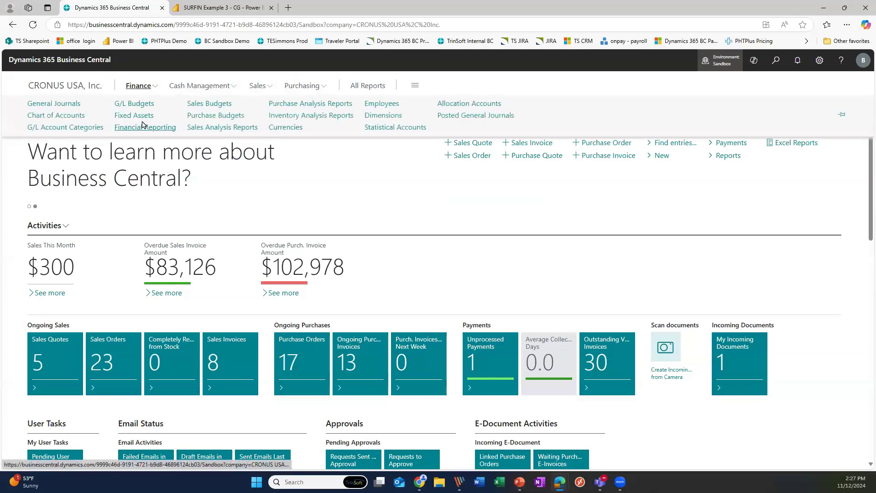
{"action": "left_click", "coordinate": [145, 128]}
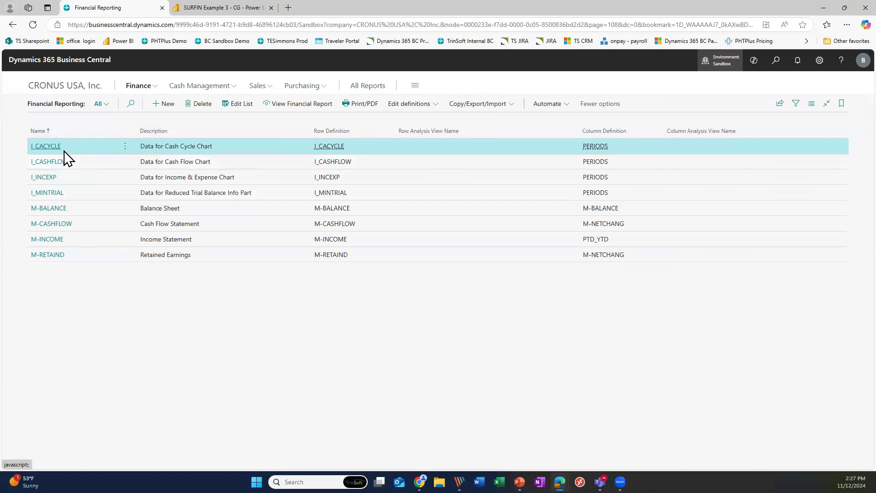
{"action": "left_click", "coordinate": [48, 208]}
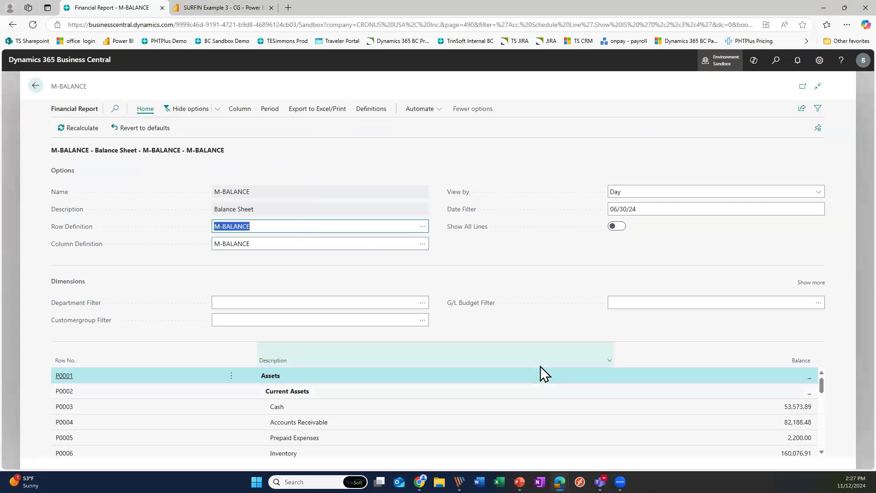
Set the balance sheet to view by Week and check the selectable department filter values without choosing one.
{"action": "left_click", "coordinate": [746, 193]}
{"action": "left_click", "coordinate": [697, 218]}
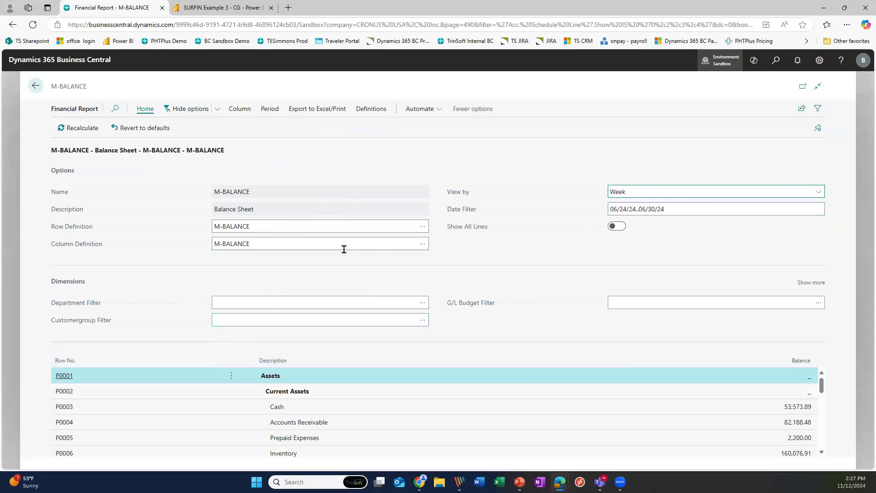
{"action": "left_click", "coordinate": [423, 304]}
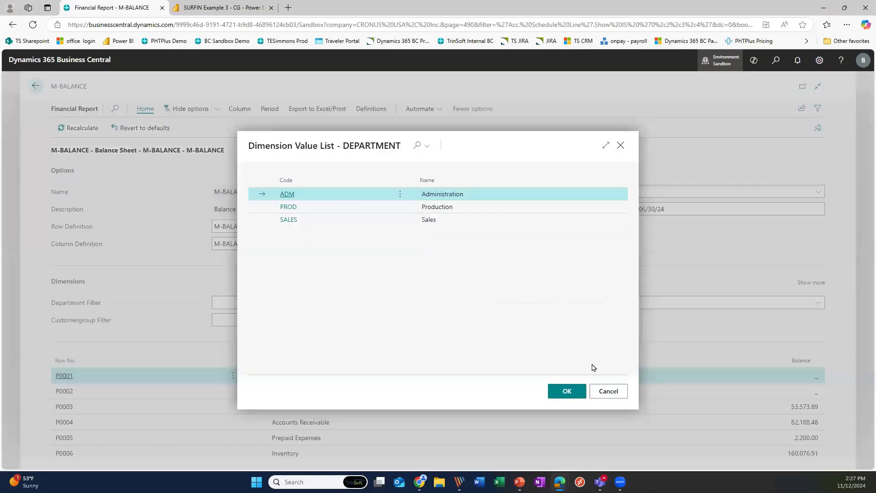
{"action": "left_click", "coordinate": [610, 392]}
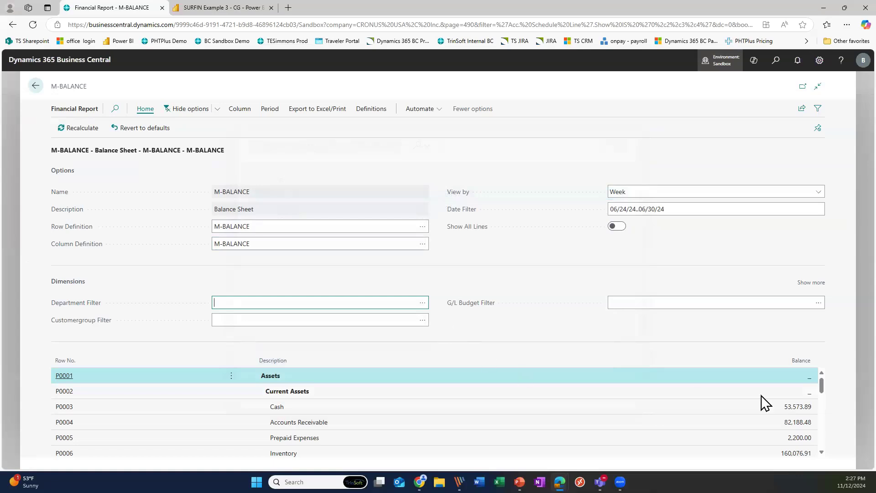
Trace the balance sheet's Cash amount to the Petty Cash general ledger entries and return to the financial reports list.
{"action": "scroll", "coordinate": [783, 397], "scroll_direction": "down", "scroll_amount": 4}
{"action": "scroll", "coordinate": [794, 413], "scroll_direction": "up", "scroll_amount": 4}
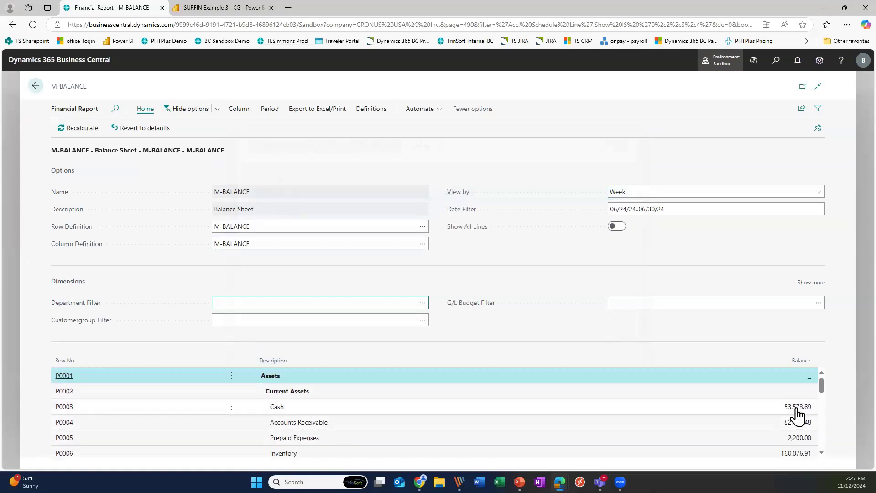
{"action": "left_click", "coordinate": [797, 408]}
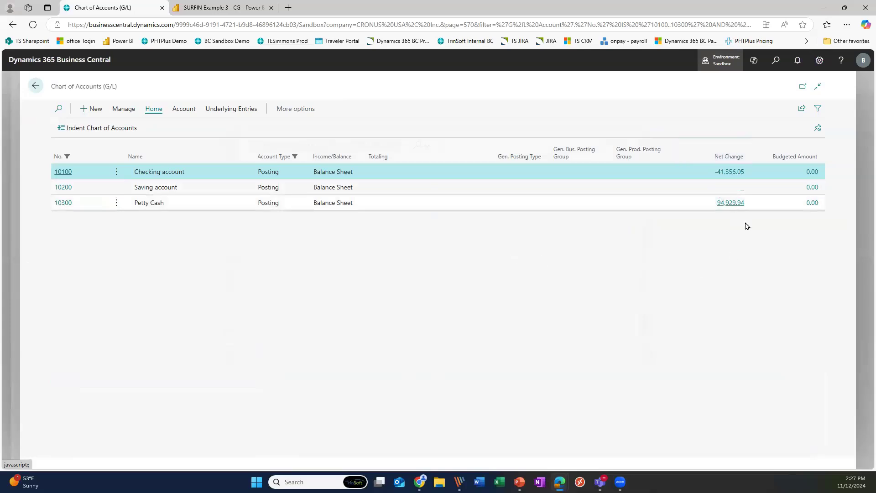
{"action": "left_click", "coordinate": [732, 206]}
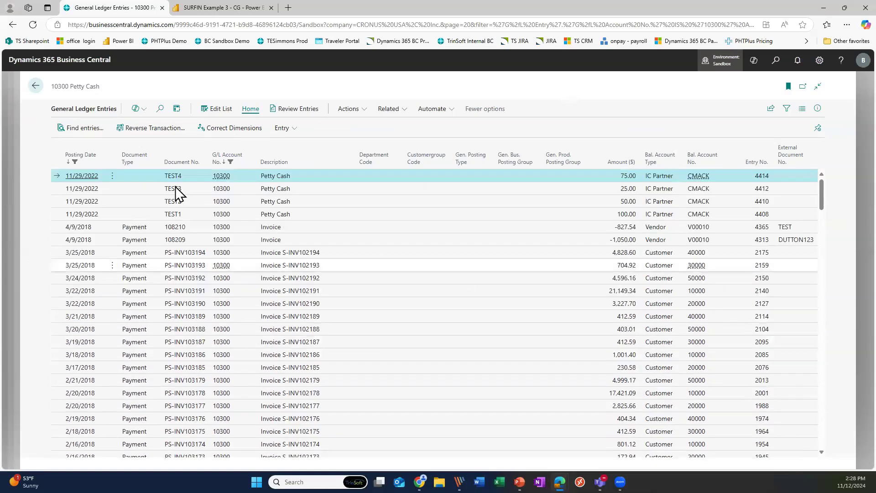
{"action": "left_click", "coordinate": [37, 87]}
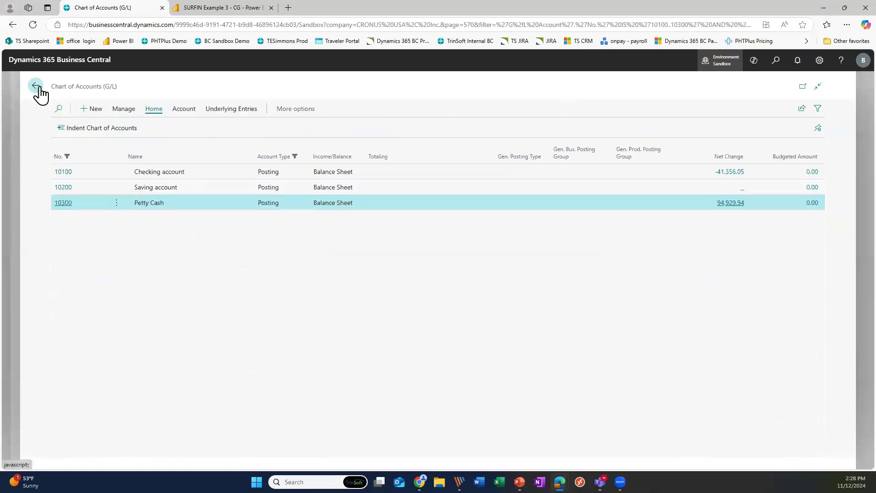
{"action": "left_click", "coordinate": [36, 86]}
{"action": "left_click", "coordinate": [36, 87]}
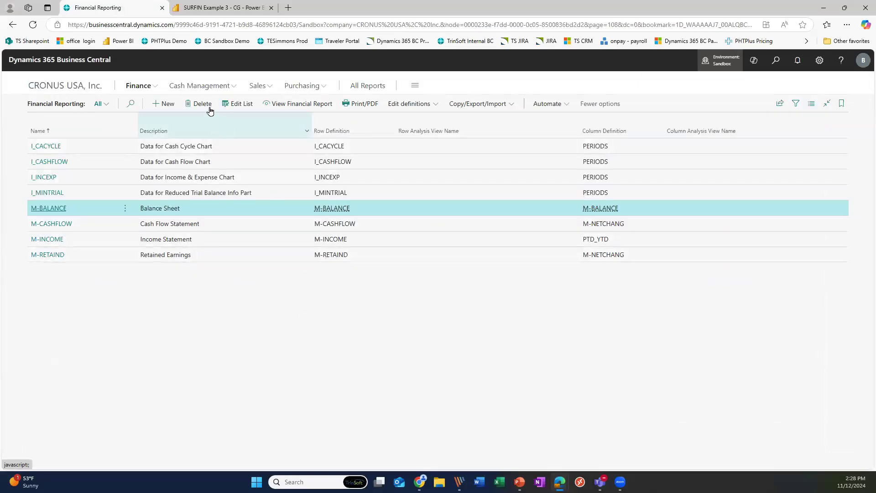
Switch to the SURFIN Example 3 report in Power BI, review Budget vs Actual, and filter it to December.
{"action": "left_click", "coordinate": [219, 9]}
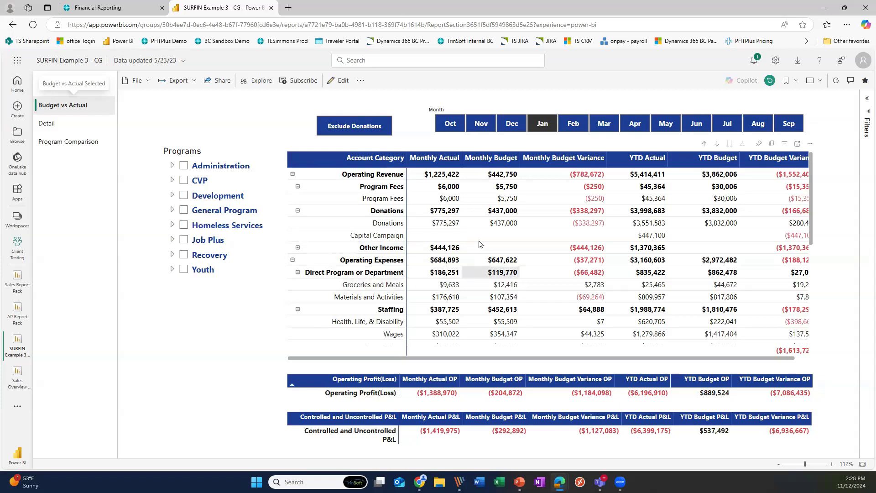
{"action": "scroll", "coordinate": [457, 283], "scroll_direction": "down", "scroll_amount": 5}
{"action": "scroll", "coordinate": [416, 290], "scroll_direction": "up", "scroll_amount": 5}
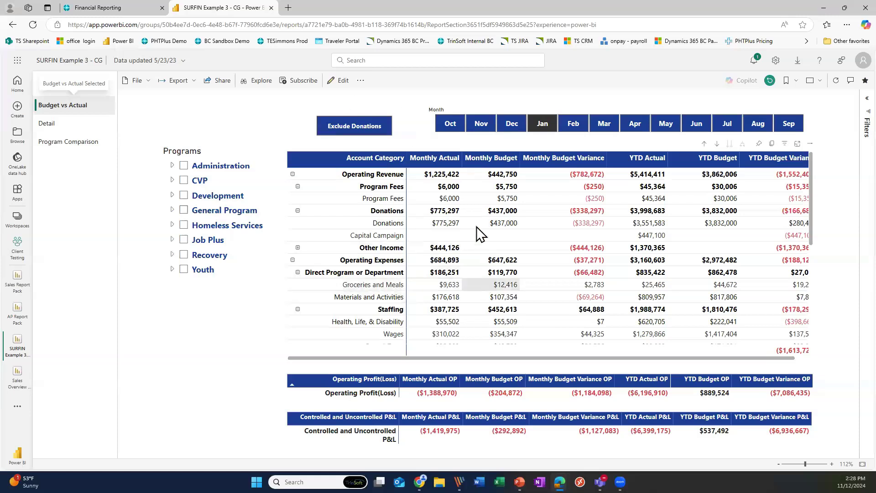
{"action": "left_click", "coordinate": [511, 127]}
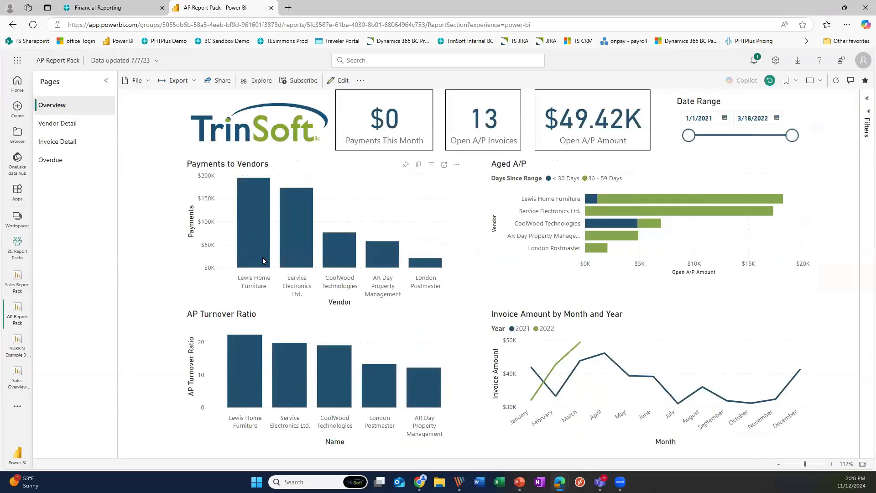
In the AP Report Pack, start the date range at 3/4/2021, highlight Service Electronics Ltd. payments, and view Vendor Detail.
{"action": "left_click_drag", "start_coordinate": [690, 135], "coordinate": [703, 135]}
{"action": "left_click_drag", "start_coordinate": [792, 136], "coordinate": [844, 144]}
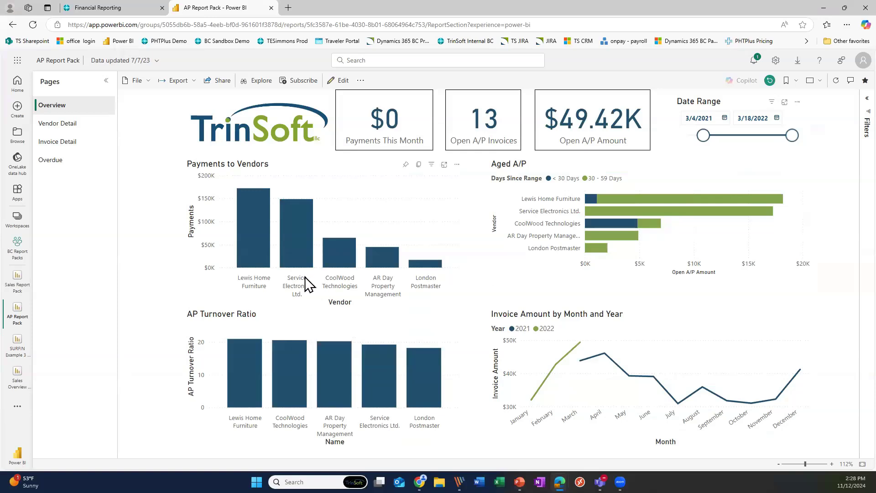
{"action": "left_click", "coordinate": [295, 235]}
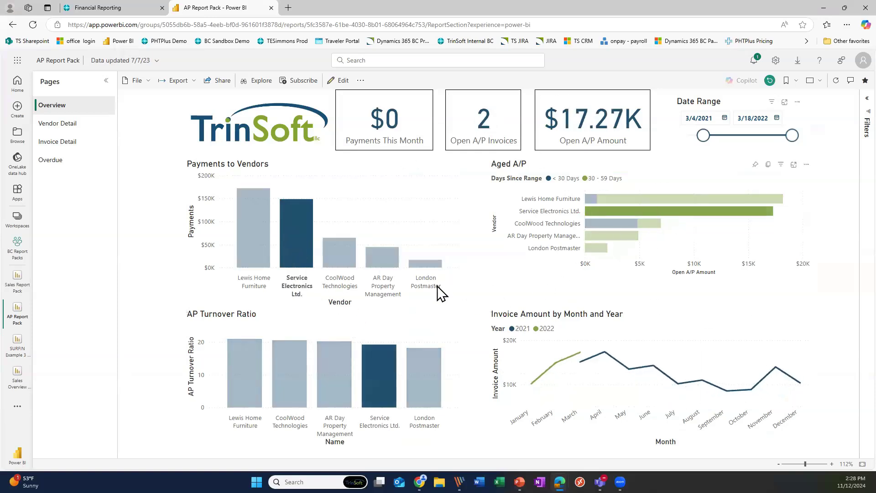
{"action": "left_click", "coordinate": [58, 122]}
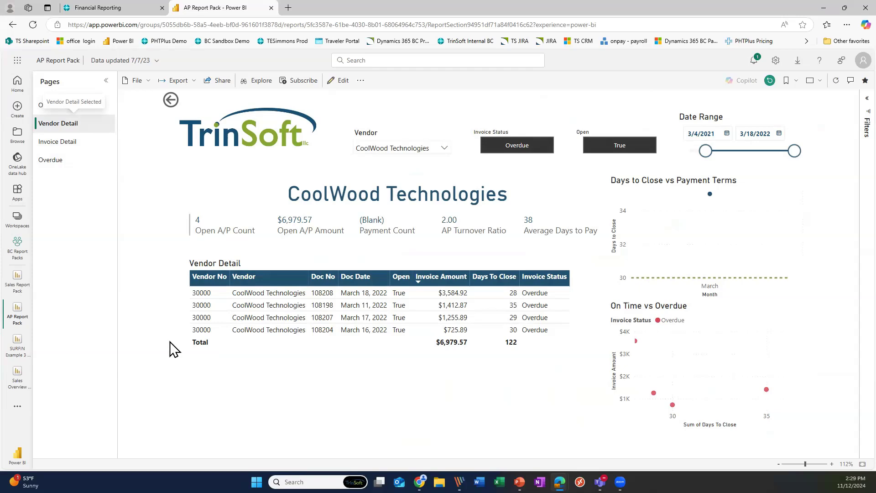
Open the Sales Report Pack, view sales by salesperson, and examine the Margin page.
{"action": "left_click", "coordinate": [17, 278]}
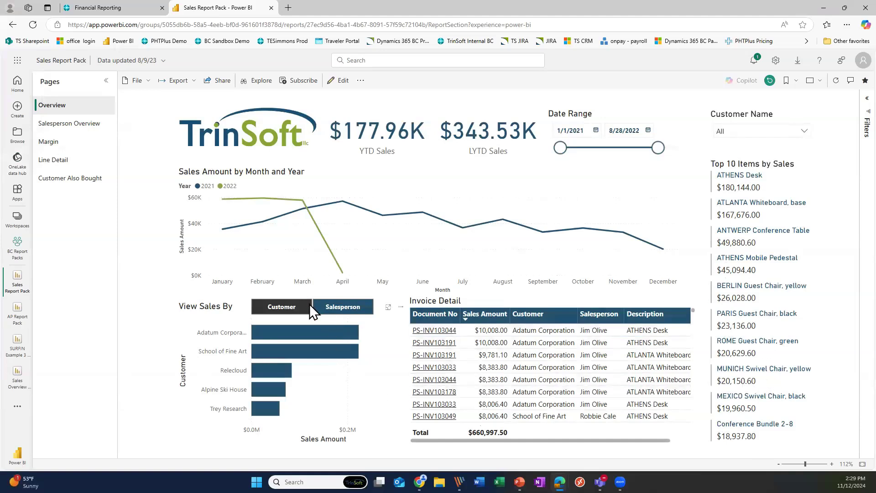
{"action": "left_click", "coordinate": [333, 314]}
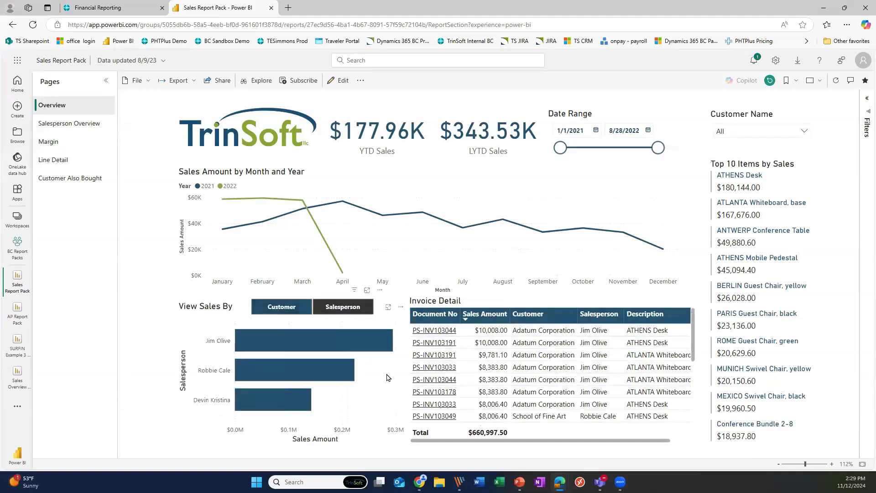
{"action": "left_click", "coordinate": [57, 142]}
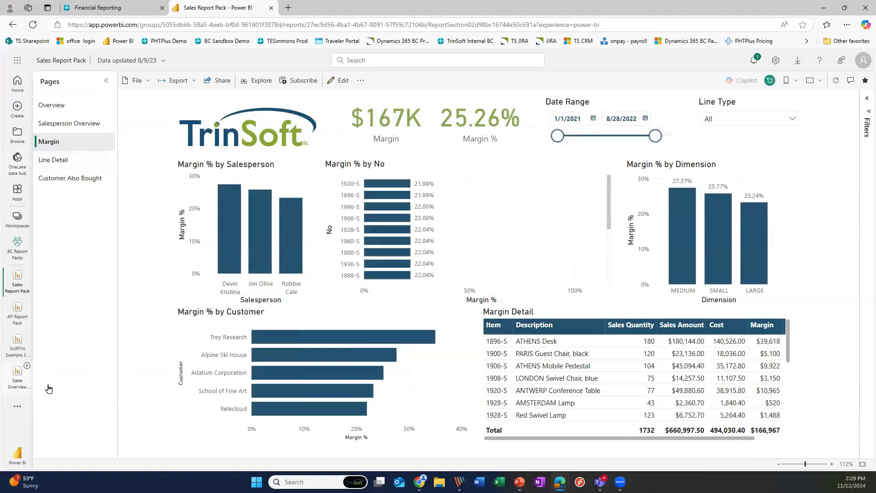
Open the Sales Overview dashboard, examine the TX accounts on the map, and clear the state filter.
{"action": "left_click", "coordinate": [49, 387]}
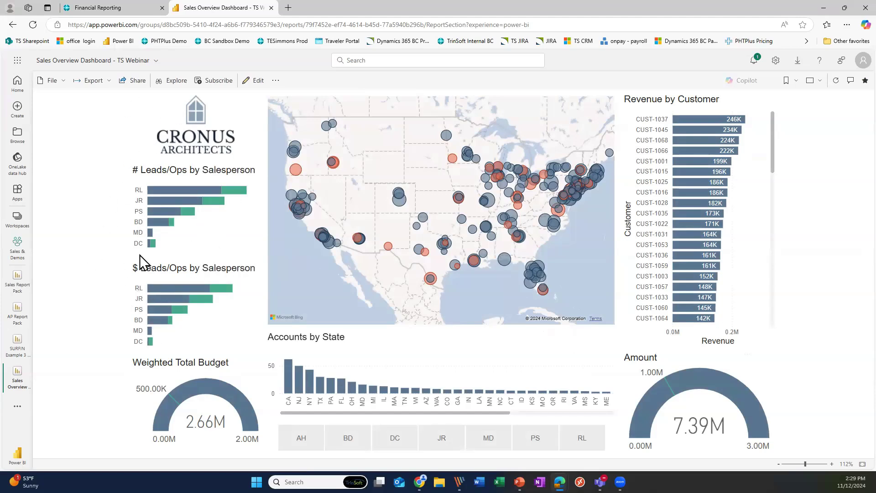
{"action": "mouse_move", "coordinate": [201, 281]}
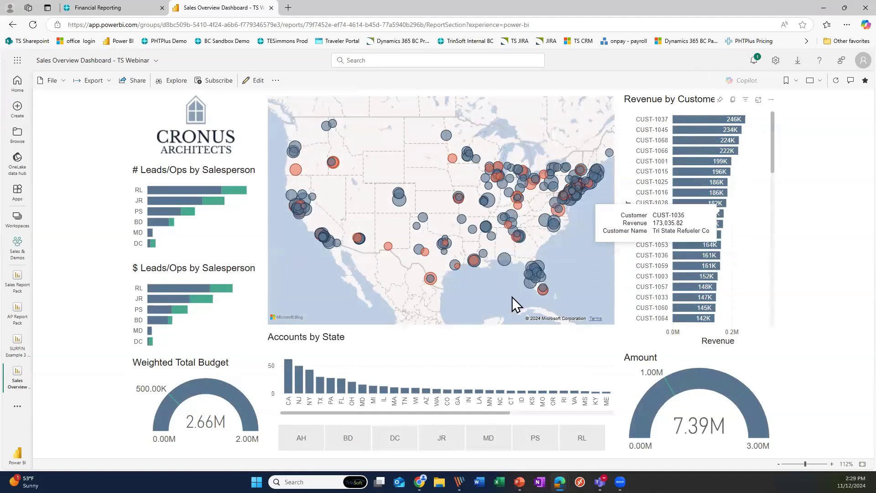
{"action": "left_click", "coordinate": [320, 387]}
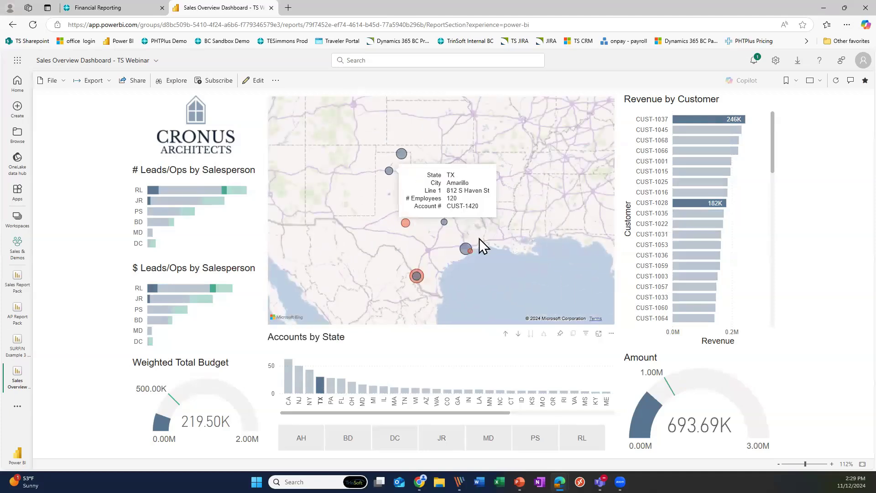
{"action": "scroll", "coordinate": [479, 238], "scroll_direction": "up", "scroll_amount": 2}
{"action": "left_click_drag", "start_coordinate": [412, 137], "coordinate": [469, 296]}
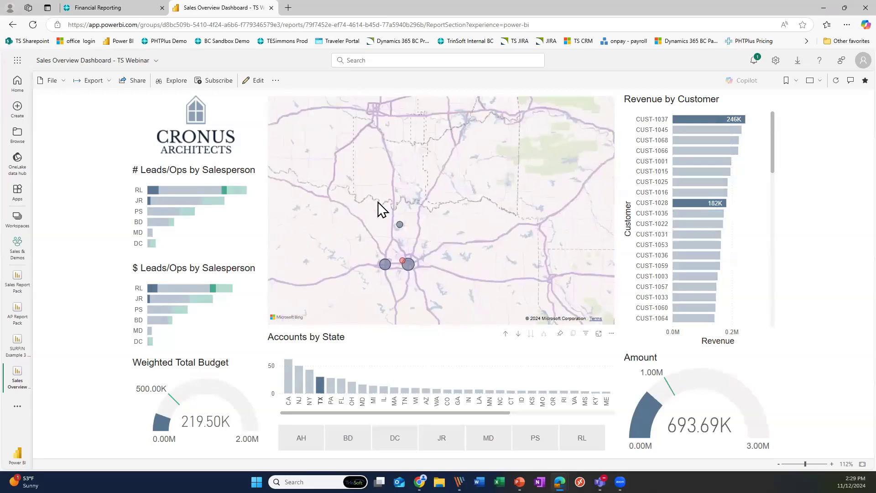
{"action": "scroll", "coordinate": [461, 232], "scroll_direction": "down", "scroll_amount": 5}
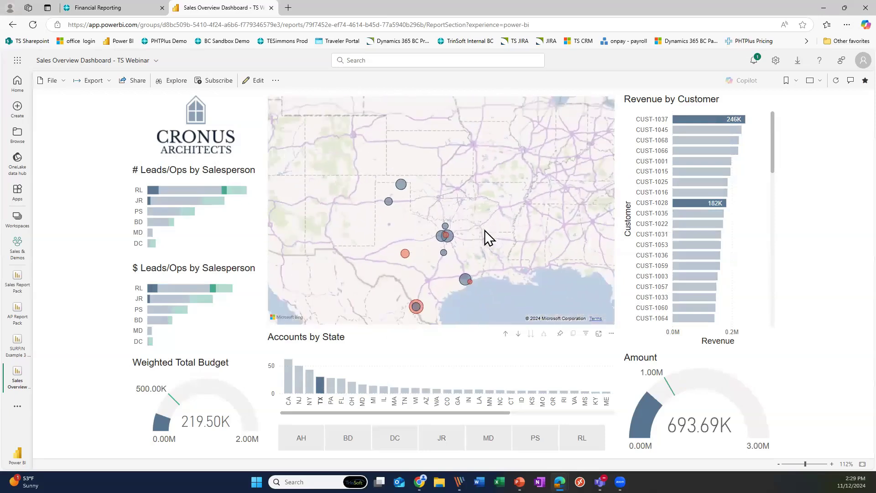
{"action": "left_click", "coordinate": [329, 385]}
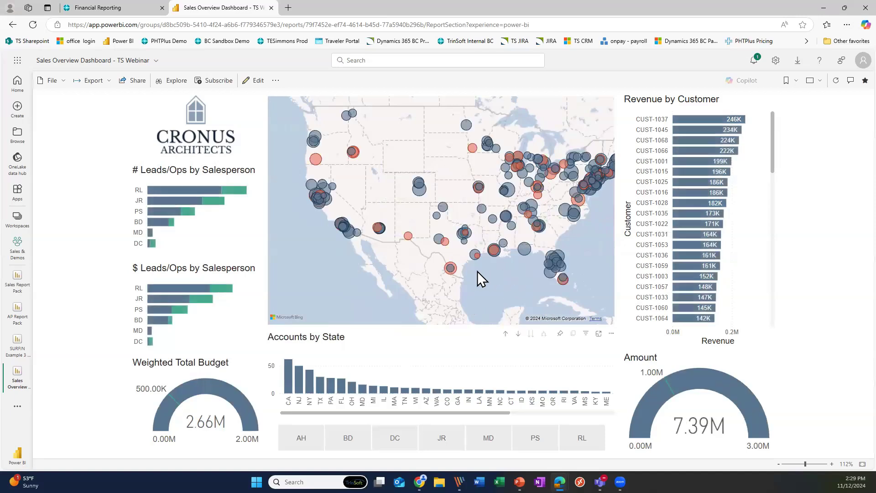
Filter the dashboard to salesperson PS from the leads and opportunities count chart, and clear the filter.
{"action": "left_click", "coordinate": [153, 210]}
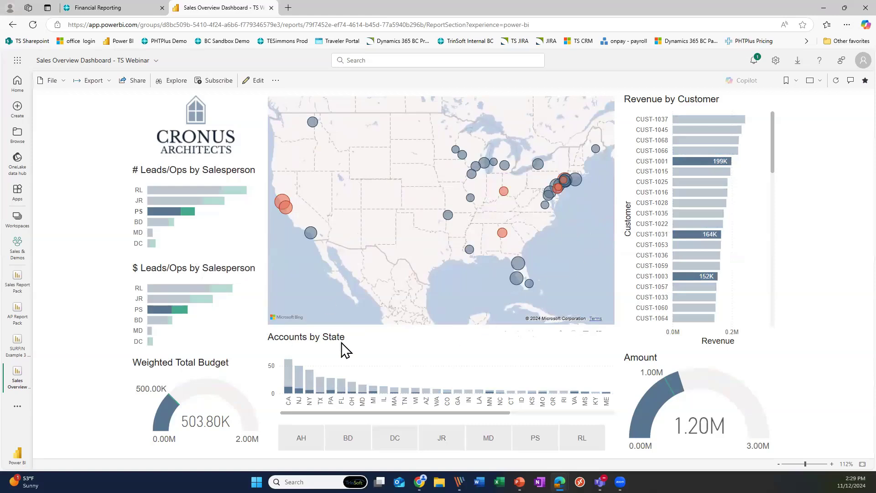
{"action": "left_click", "coordinate": [177, 212]}
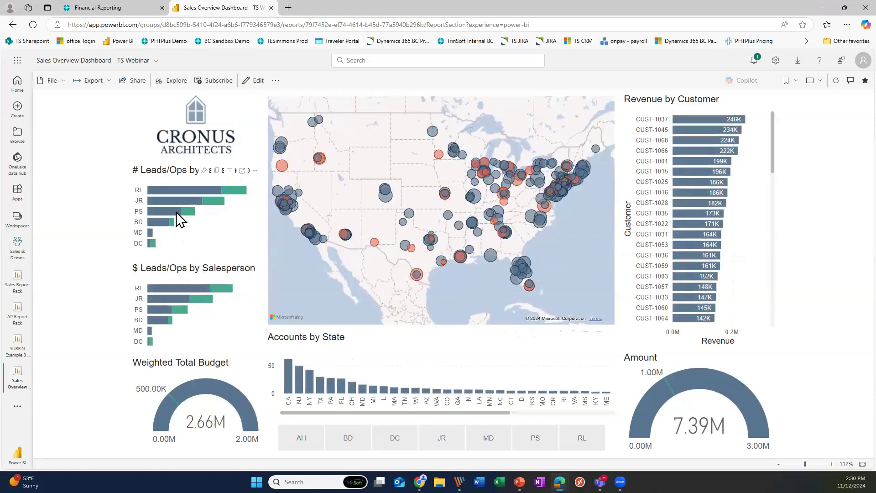
{"action": "mouse_move", "coordinate": [176, 215]}
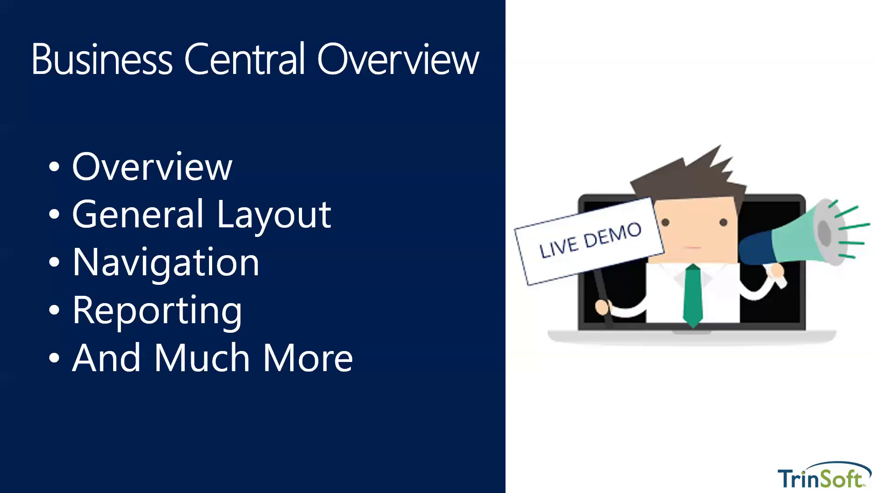
{"action": "key", "text": "Right"}
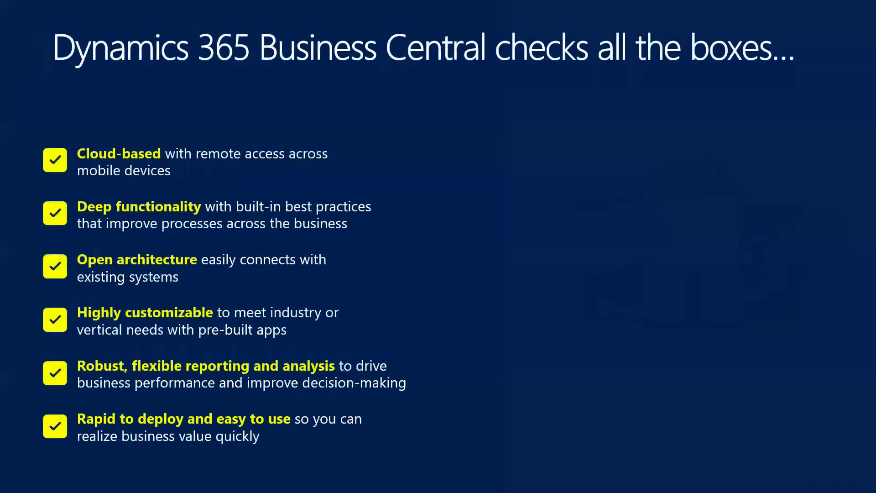